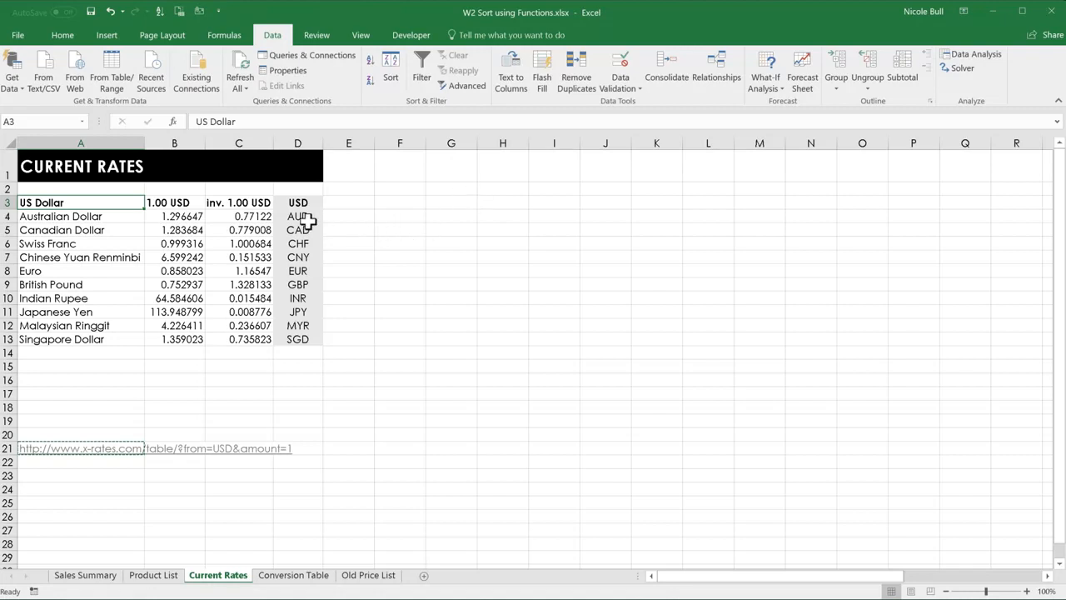
Refresh the exchange rate table on the Current Rates sheet from its web source.
left_click(247, 272)
right_click(248, 275)
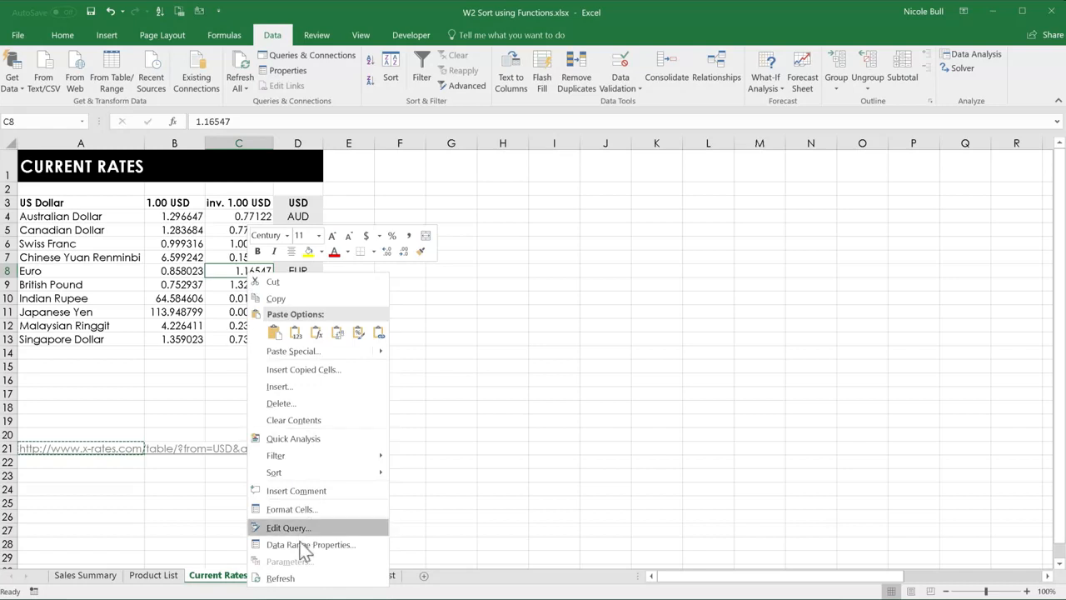
left_click(281, 578)
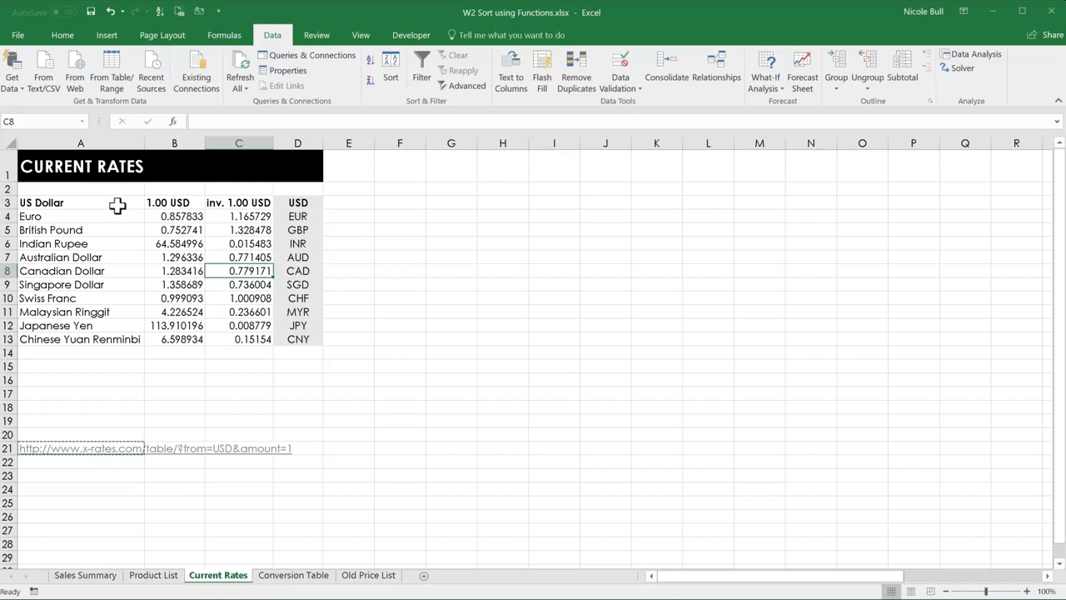
Delete the exchange rates in A3:C13 together with the web query linked to them.
left_click_drag(114, 205, 232, 344)
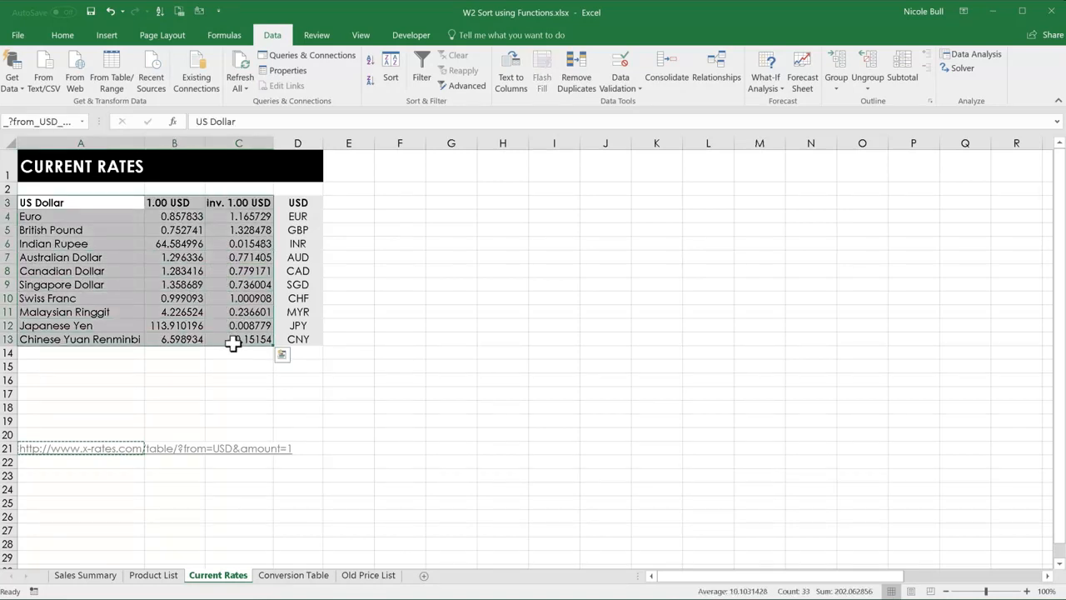
key("BackSpace")
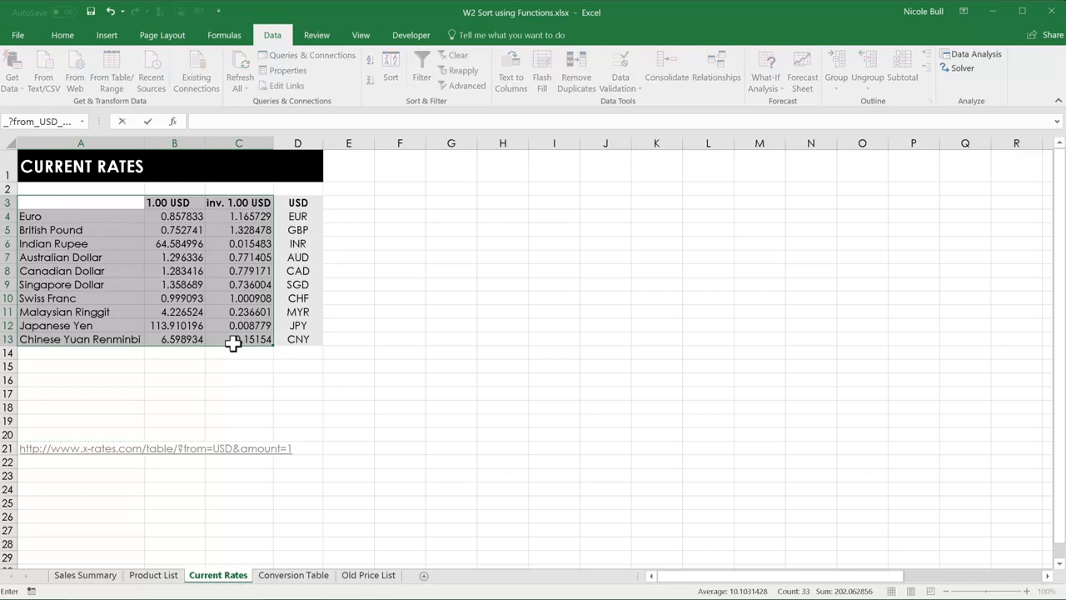
key("Escape")
key("Delete")
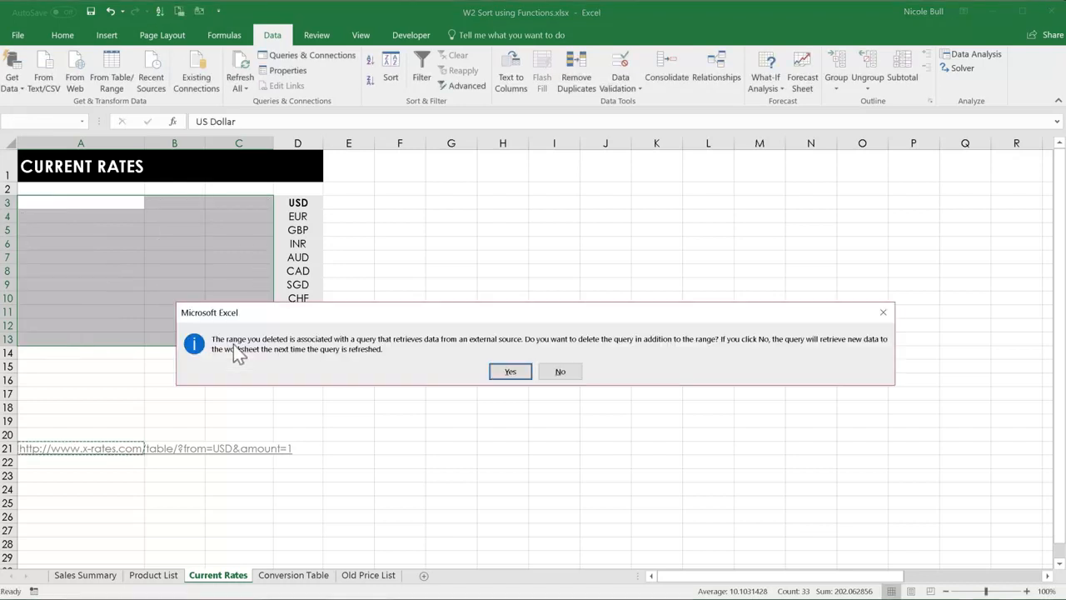
left_click(513, 374)
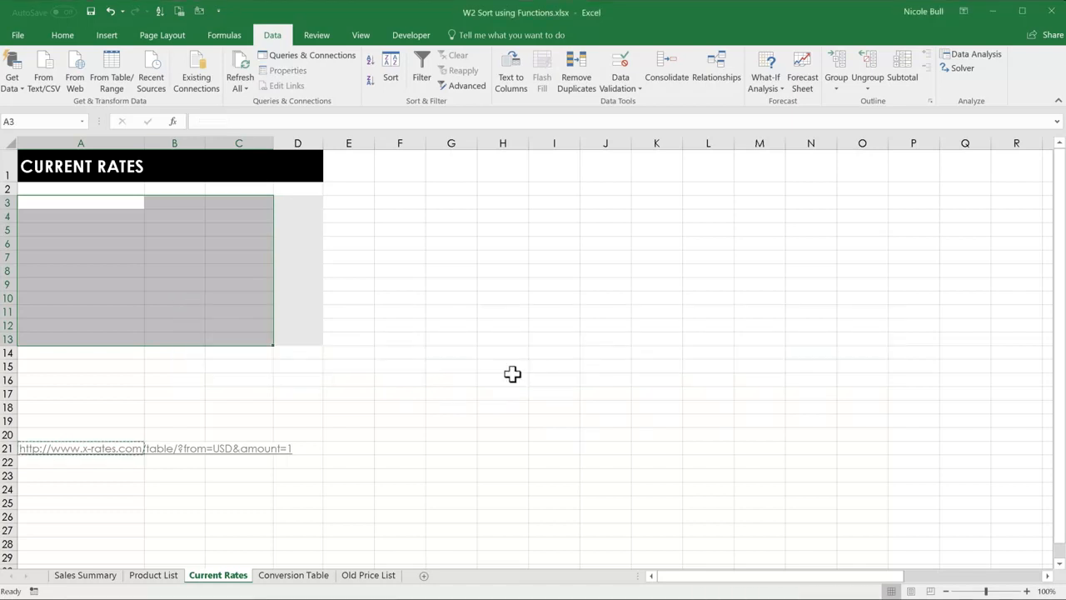
left_click(376, 381)
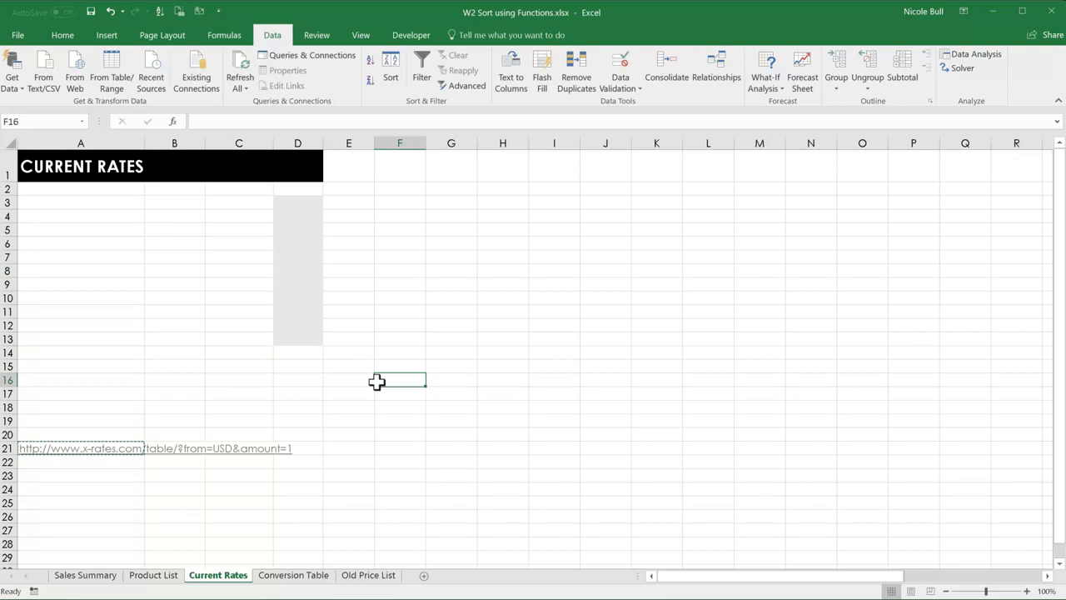
Copy the x-rates.com web address from cell A21.
left_click(108, 450)
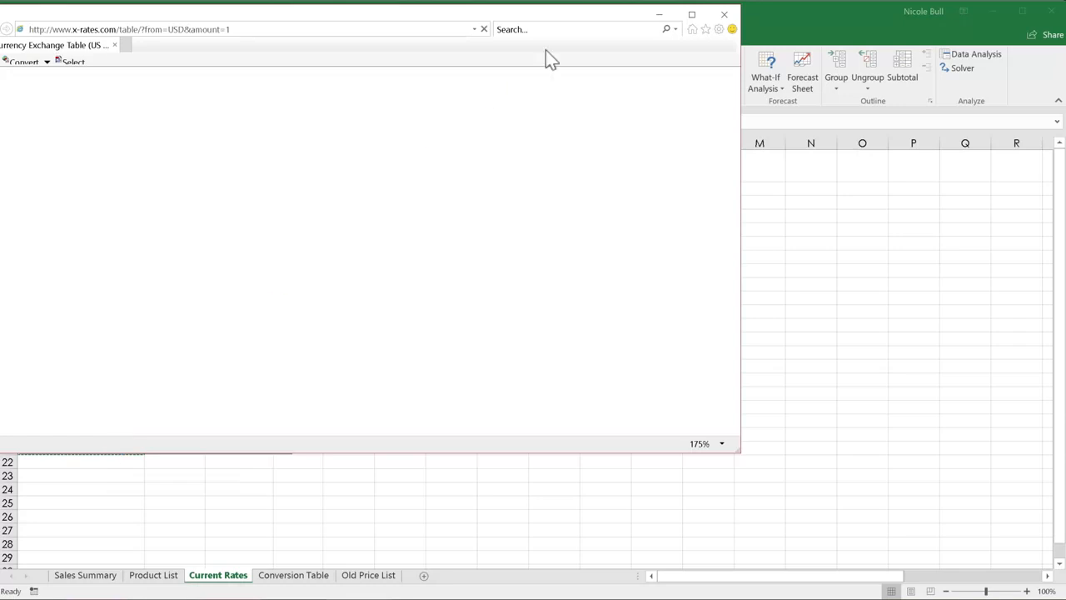
left_click(725, 16)
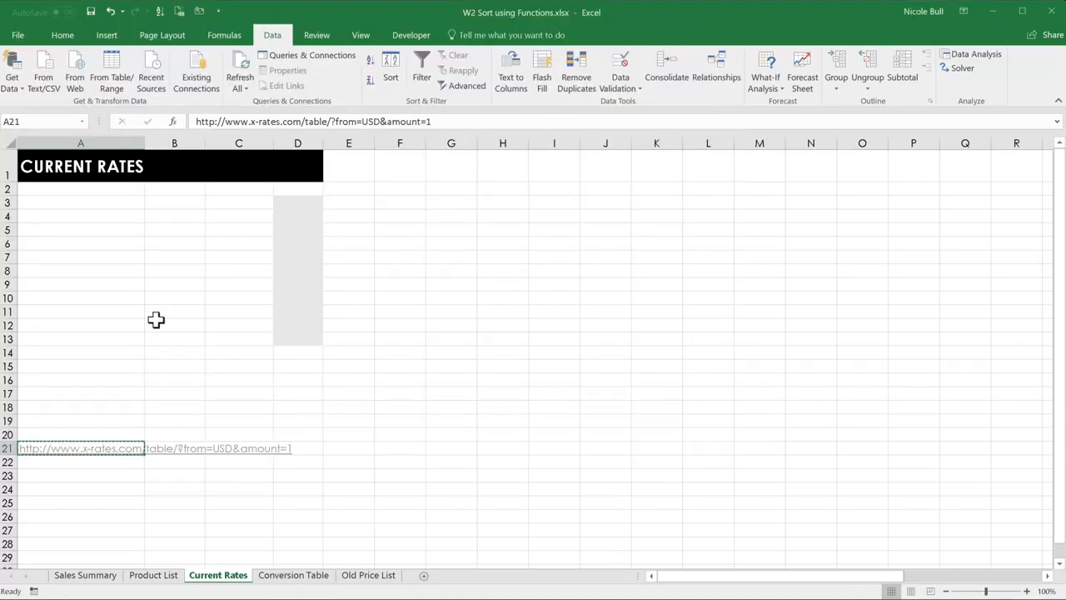
right_click(55, 454)
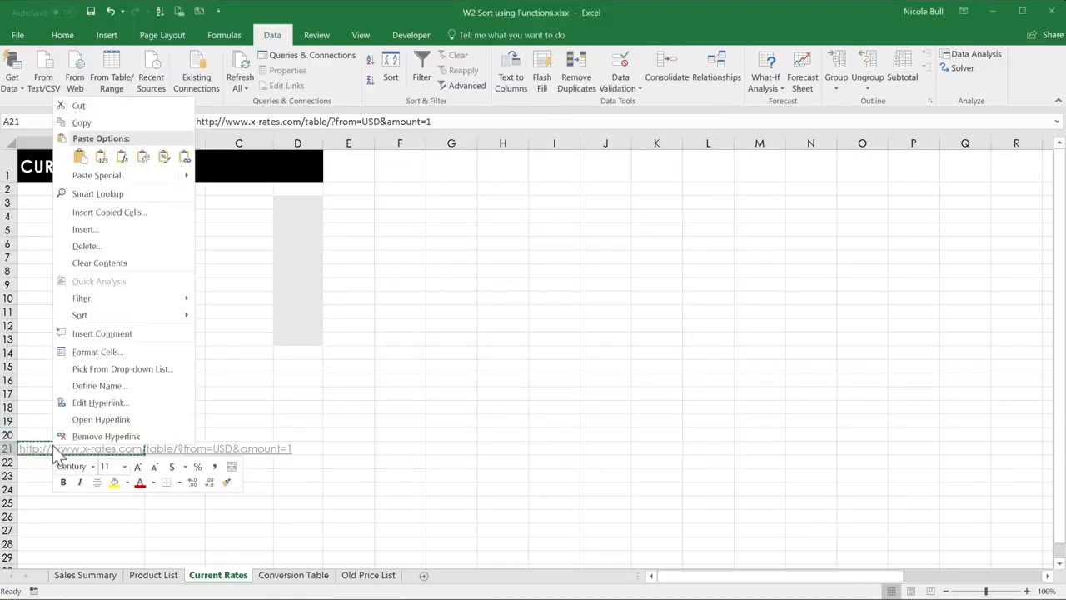
key("Escape")
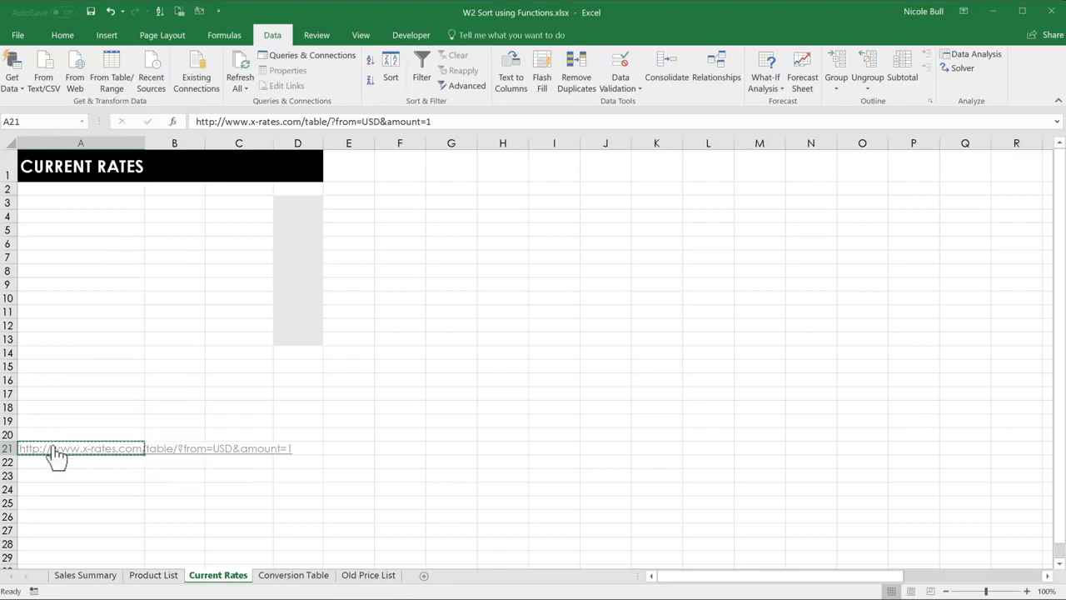
key("ctrl+c")
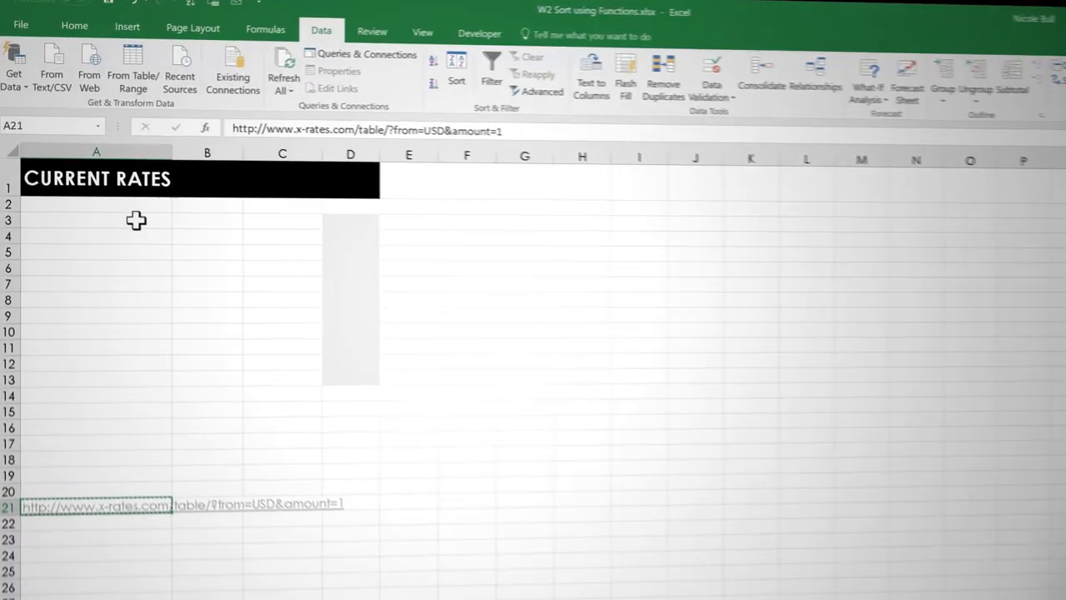
Start a legacy web data import with cell A3 as its destination.
left_click(136, 219)
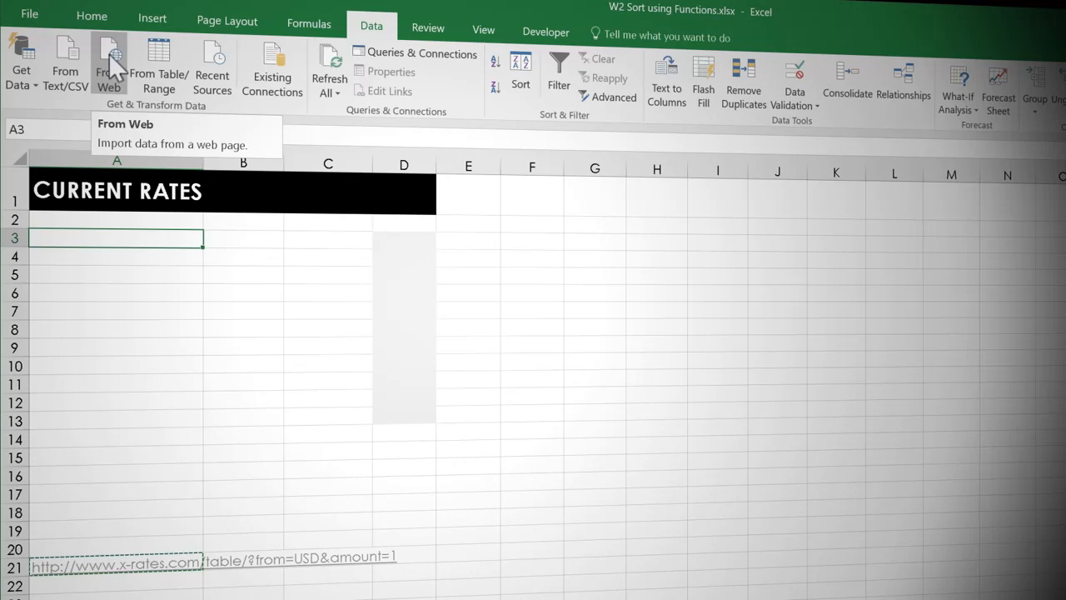
left_click(26, 65)
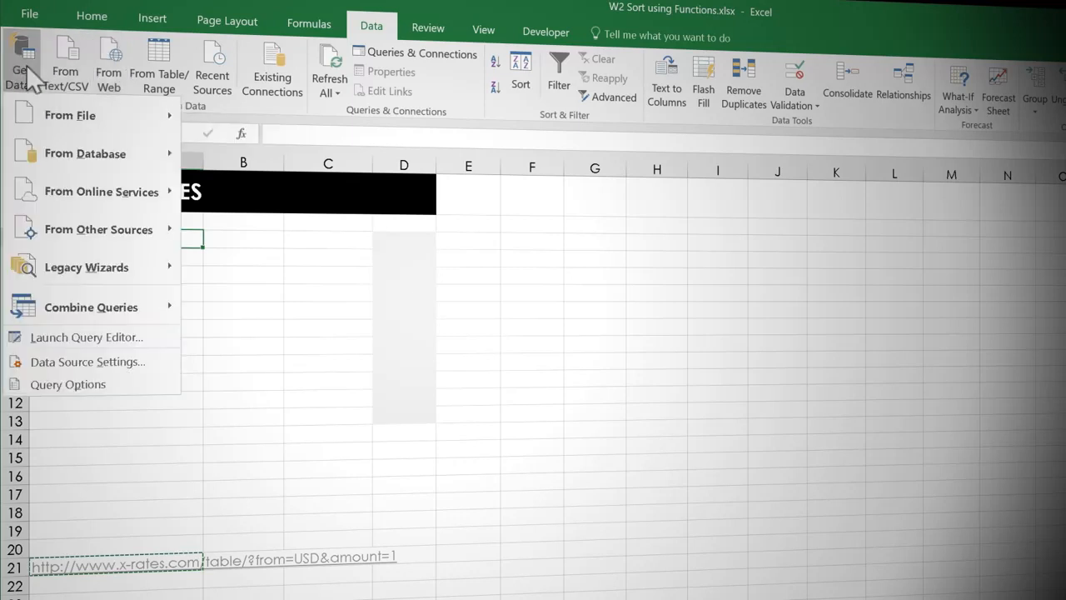
mouse_move(81, 268)
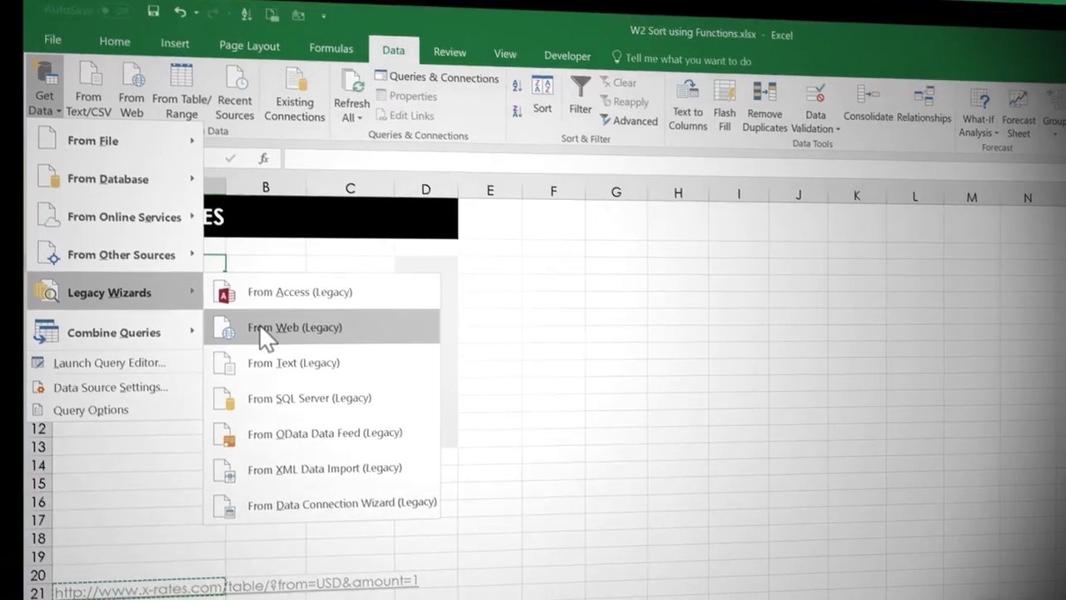
left_click(242, 310)
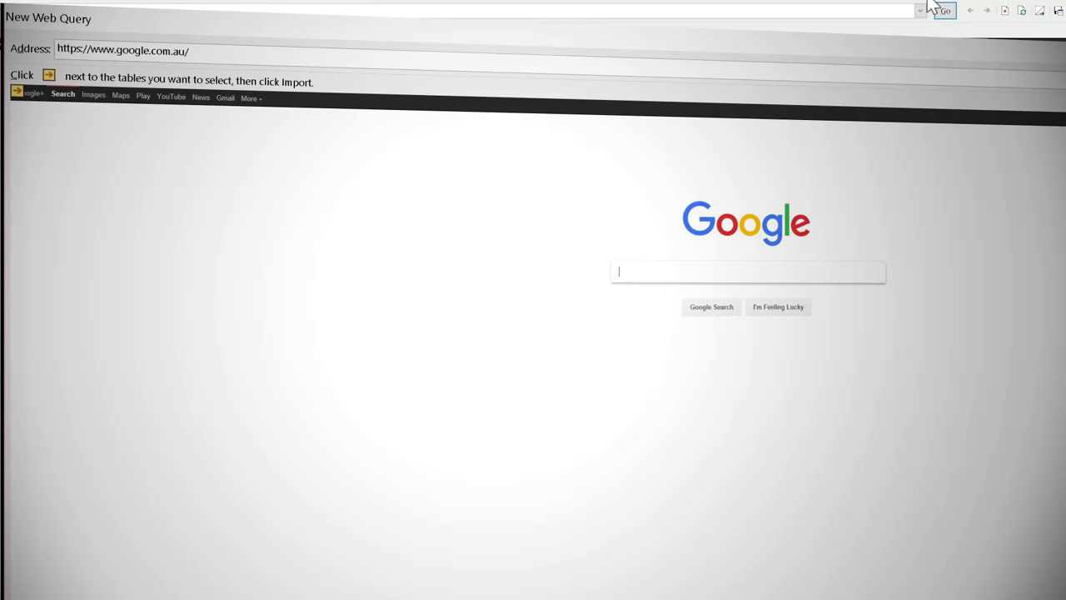
Load the copied x-rates.com address in the web query and decline to continue running scripts on the page.
left_click(270, 55)
left_click_drag(226, 53, 10, 47)
key("ctrl+v")
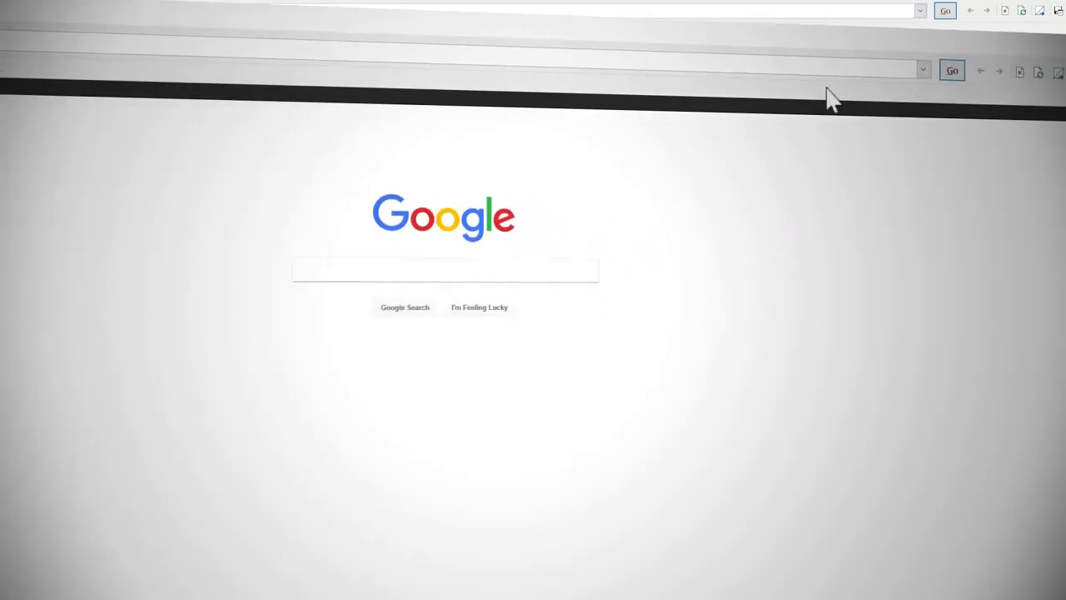
left_click(952, 71)
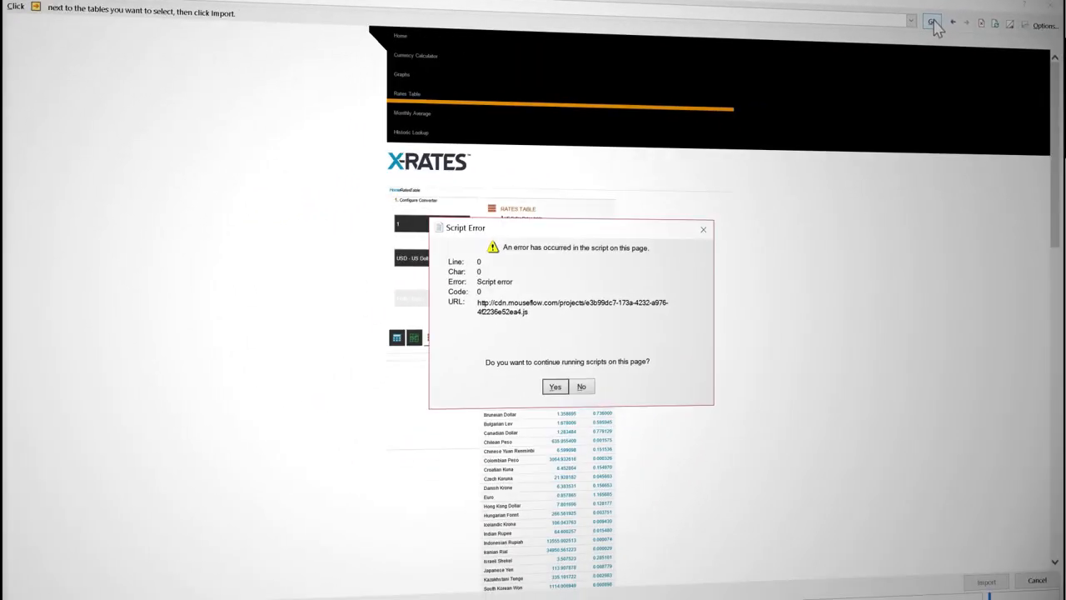
left_click(582, 387)
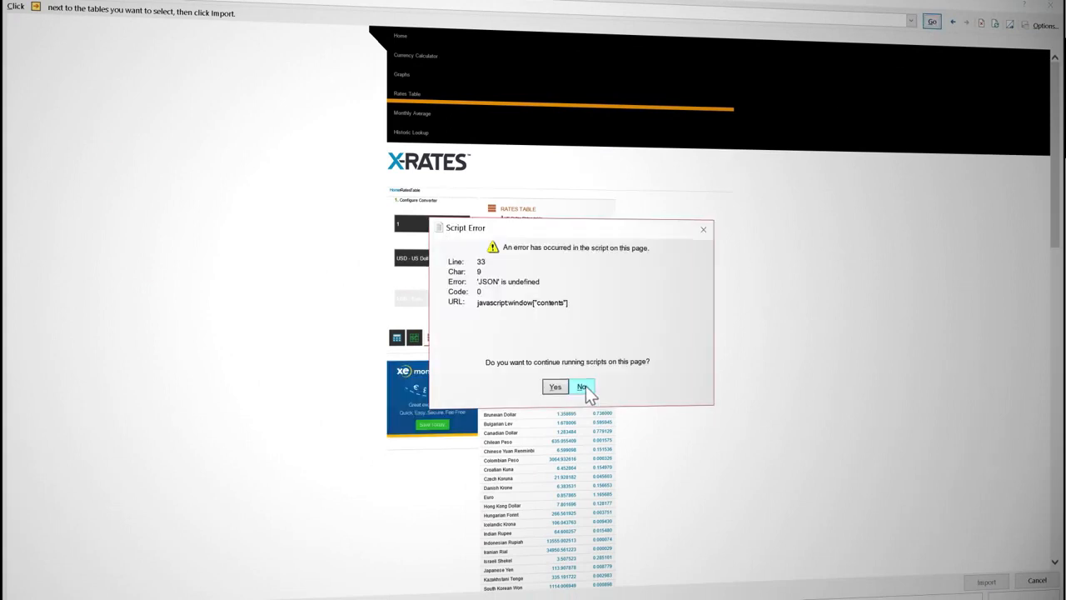
left_click(582, 387)
left_click(583, 386)
left_click(583, 387)
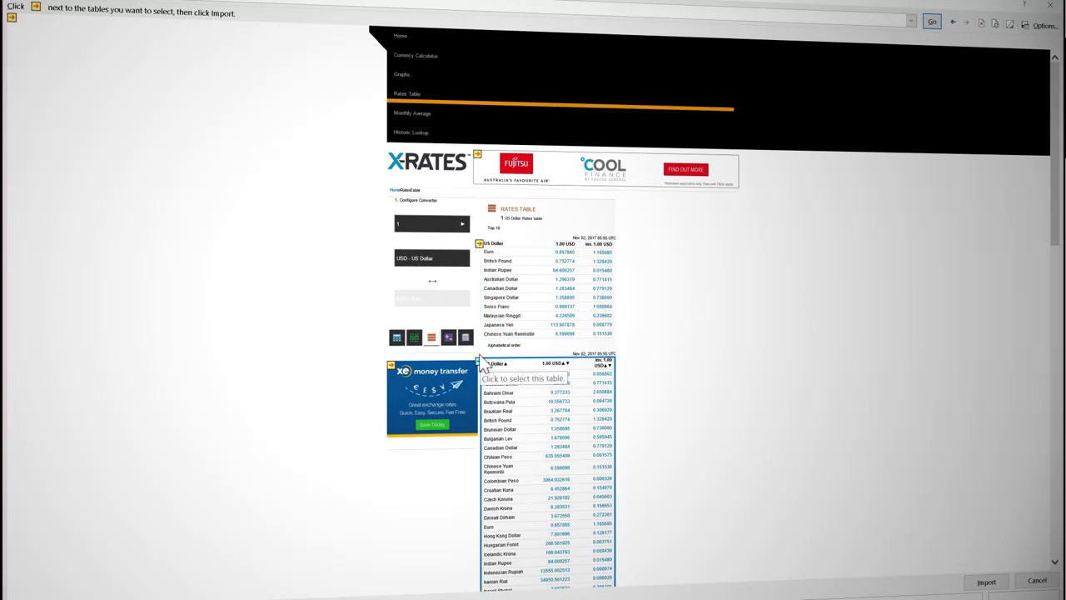
Import only the Top 10 US Dollar rates table into the existing worksheet at =$A$3.
left_click(480, 245)
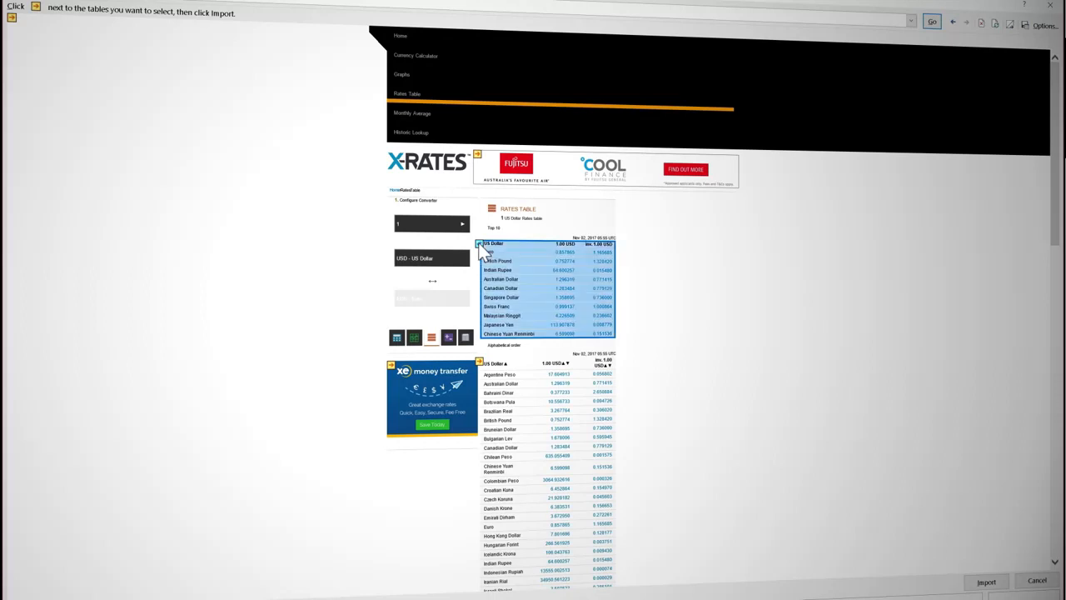
left_click(994, 585)
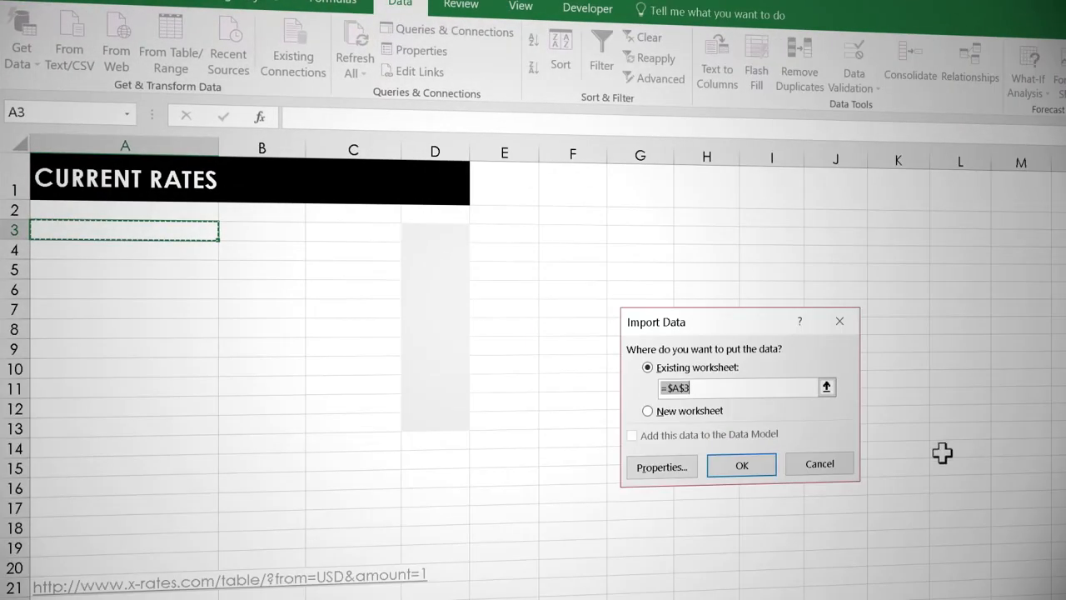
left_click(747, 471)
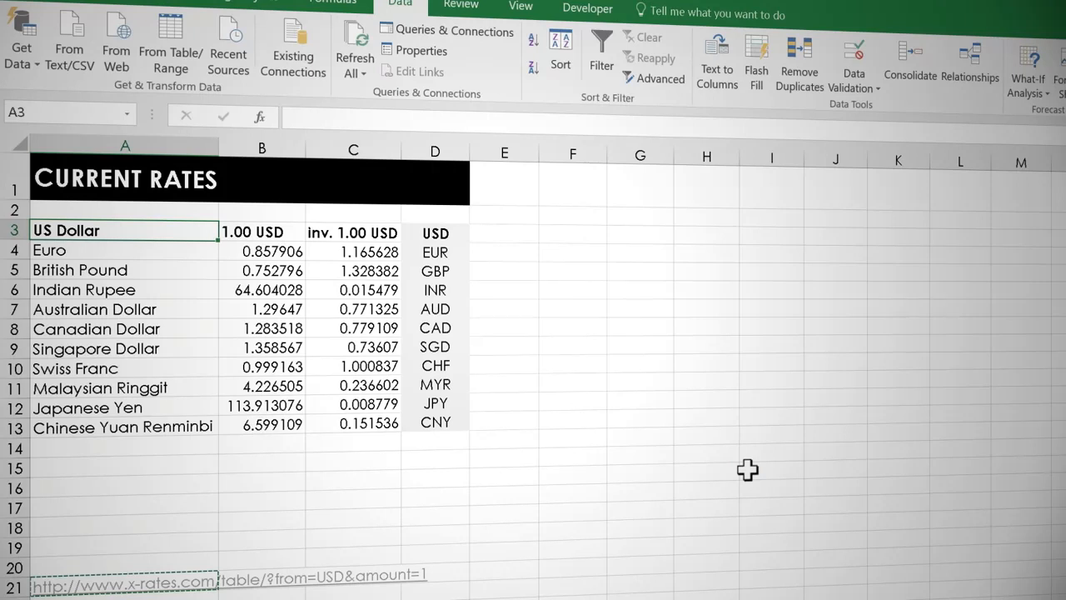
Review the refresh, formatting and layout options in the imported rates table's external data range properties.
left_click(359, 296)
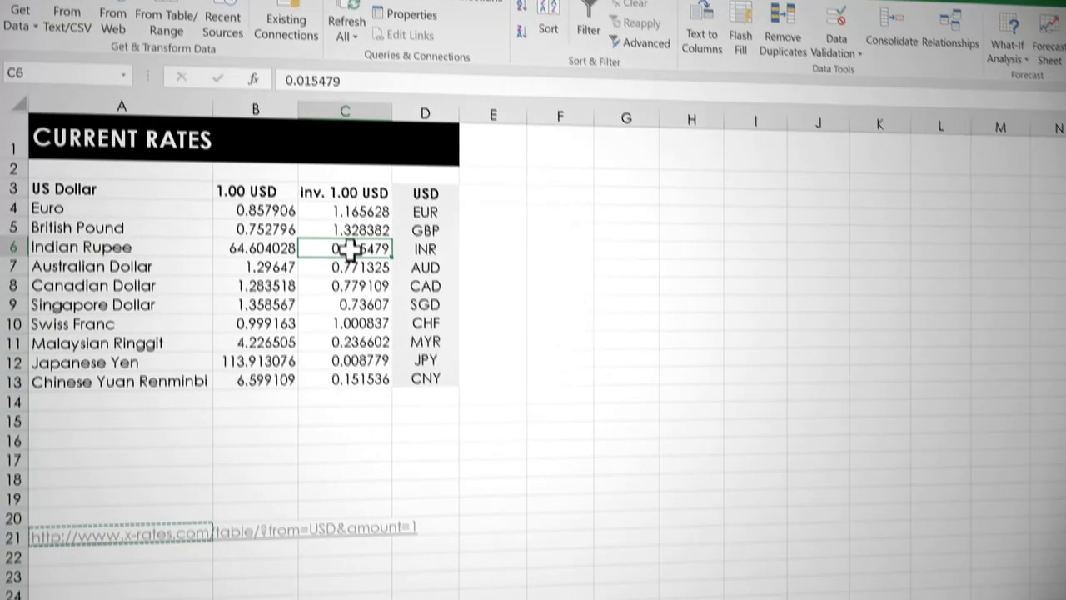
right_click(349, 248)
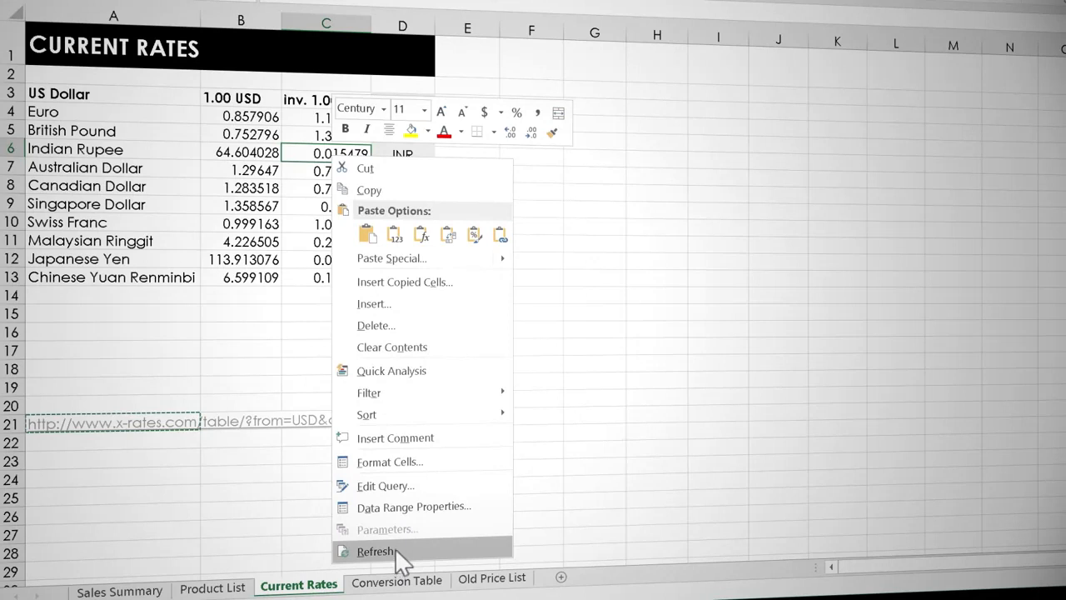
left_click(416, 507)
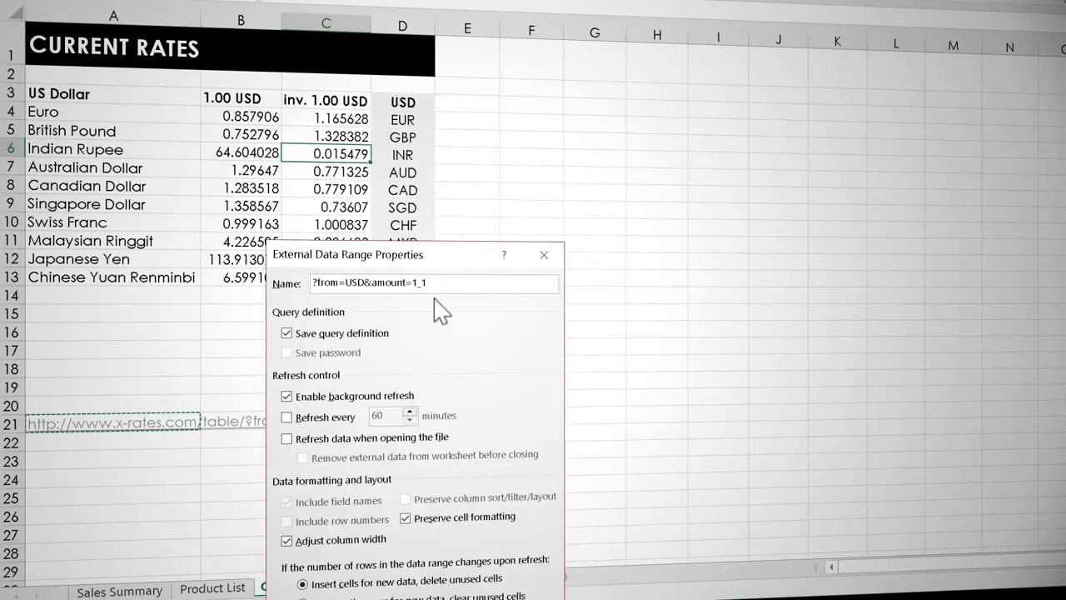
left_click_drag(459, 257, 520, 83)
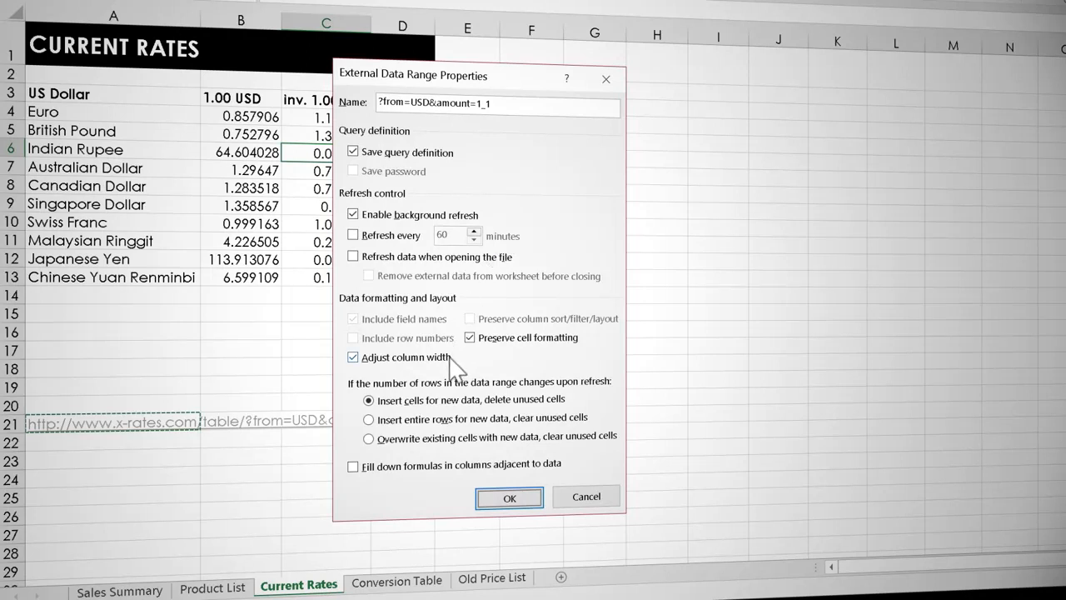
left_click(509, 498)
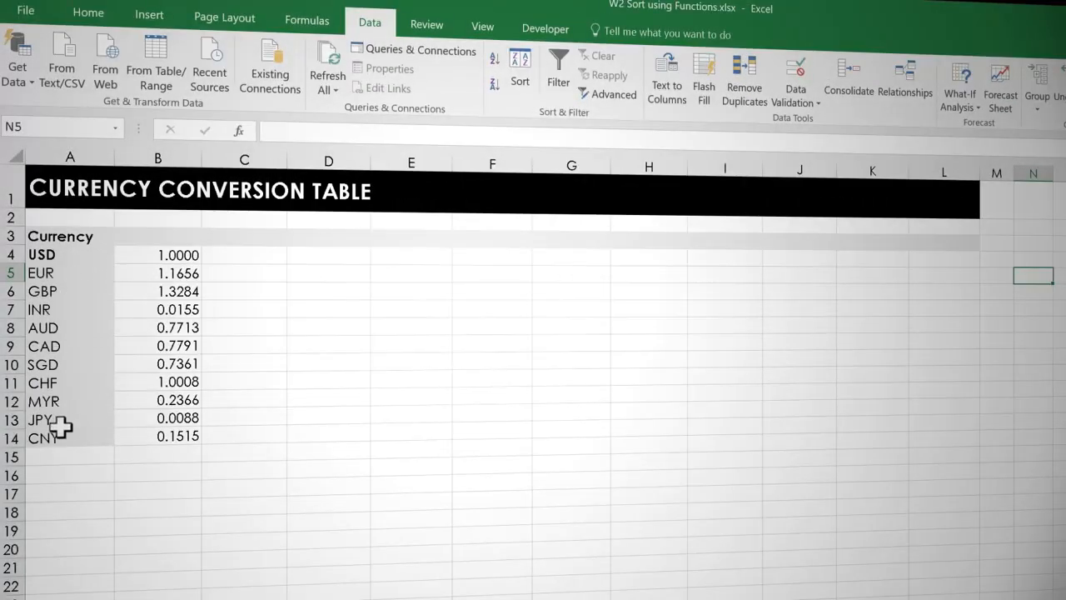
Start a COUNTIFS formula in cell N5 with the rateCodes range, D4:D13 on the Current Rates sheet, as its criteria range.
left_click(77, 280)
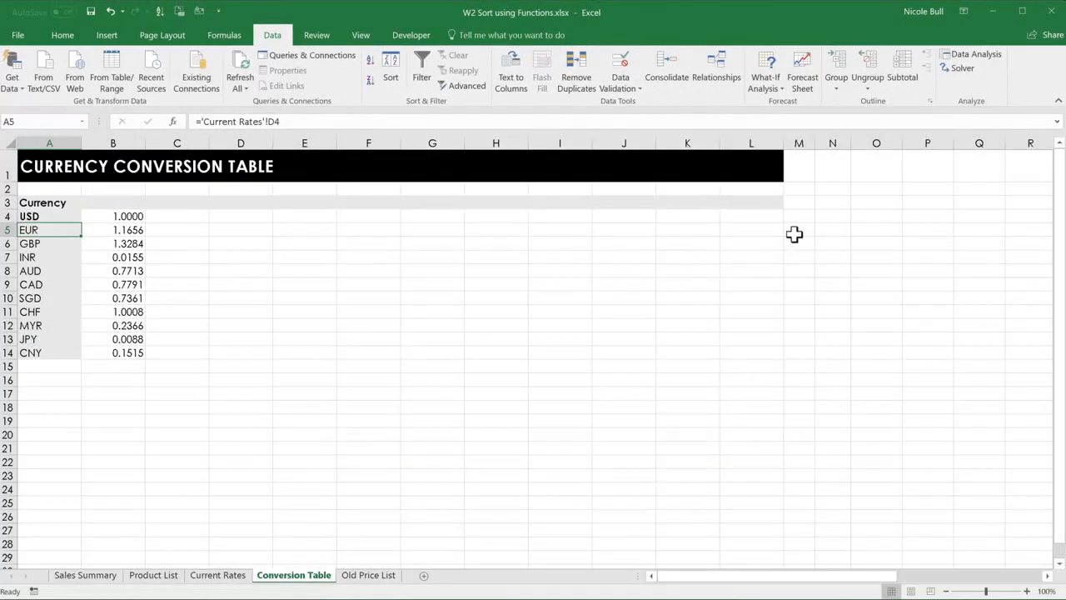
left_click(836, 231)
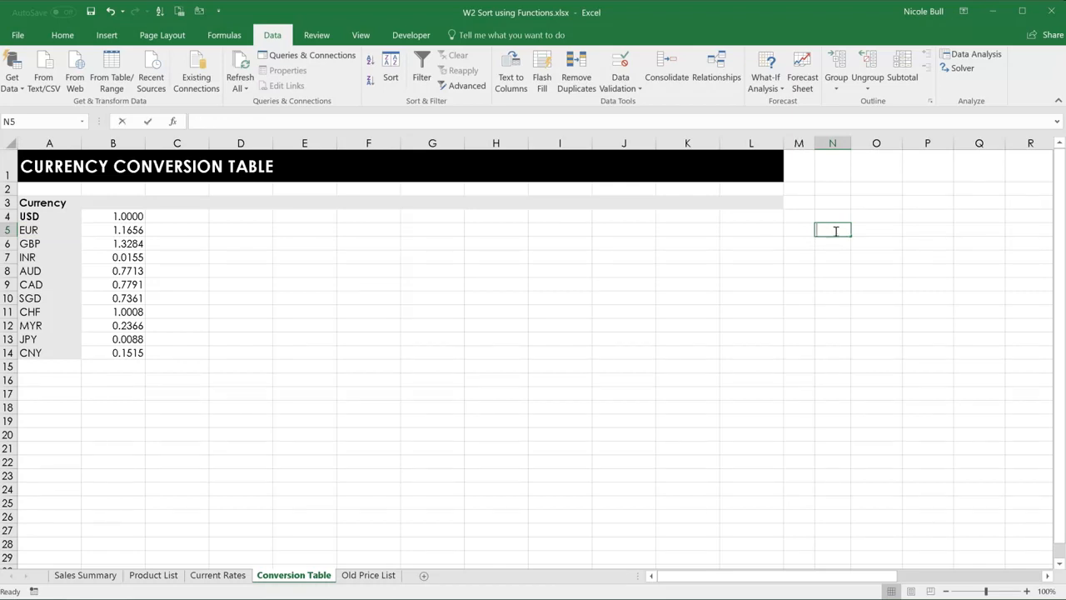
type("=coun")
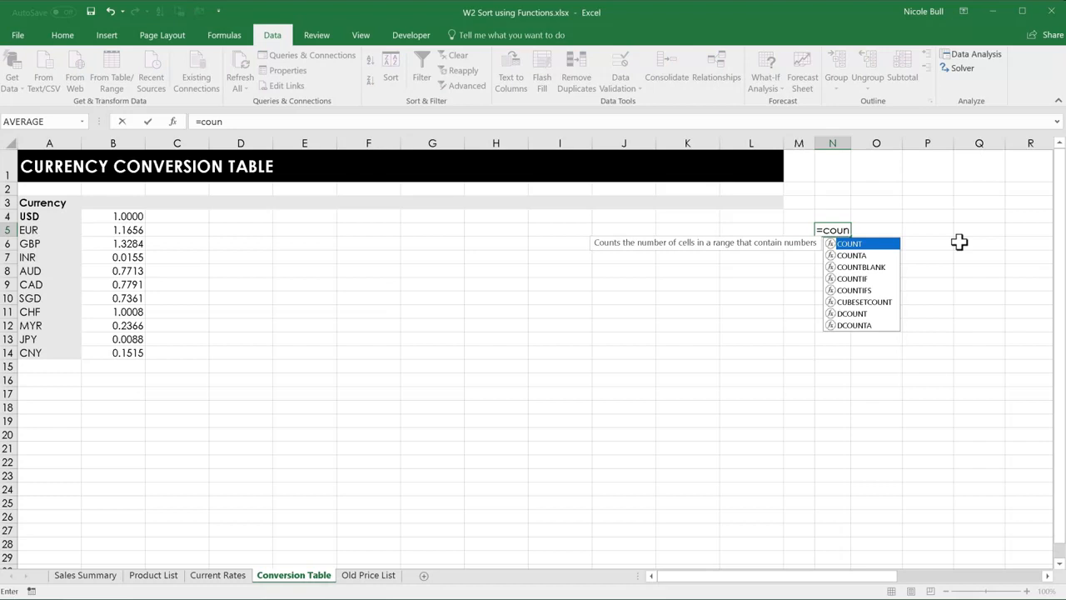
double_click(846, 288)
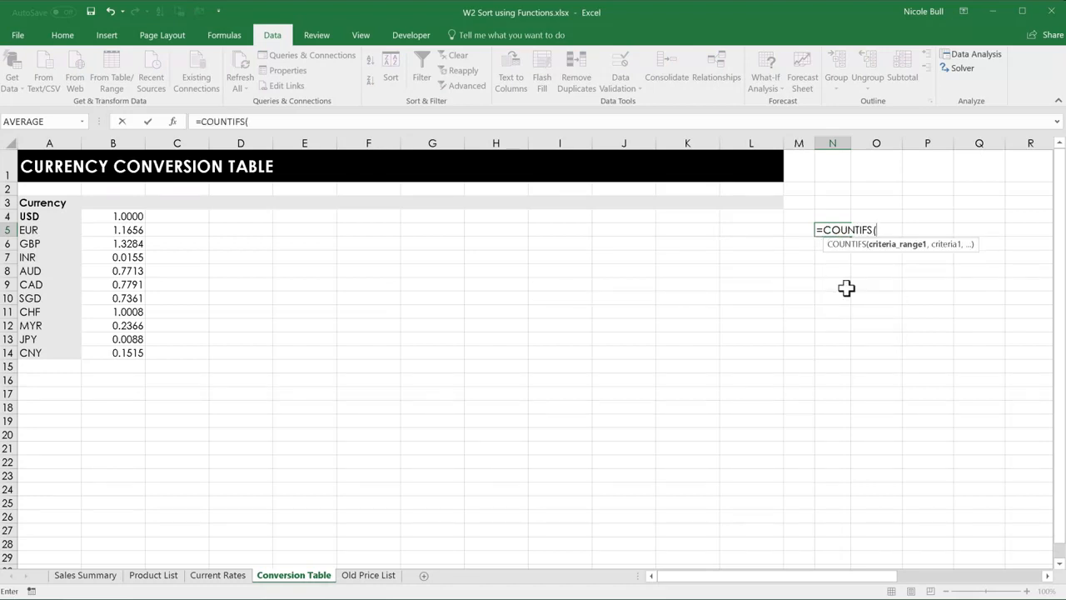
left_click(212, 575)
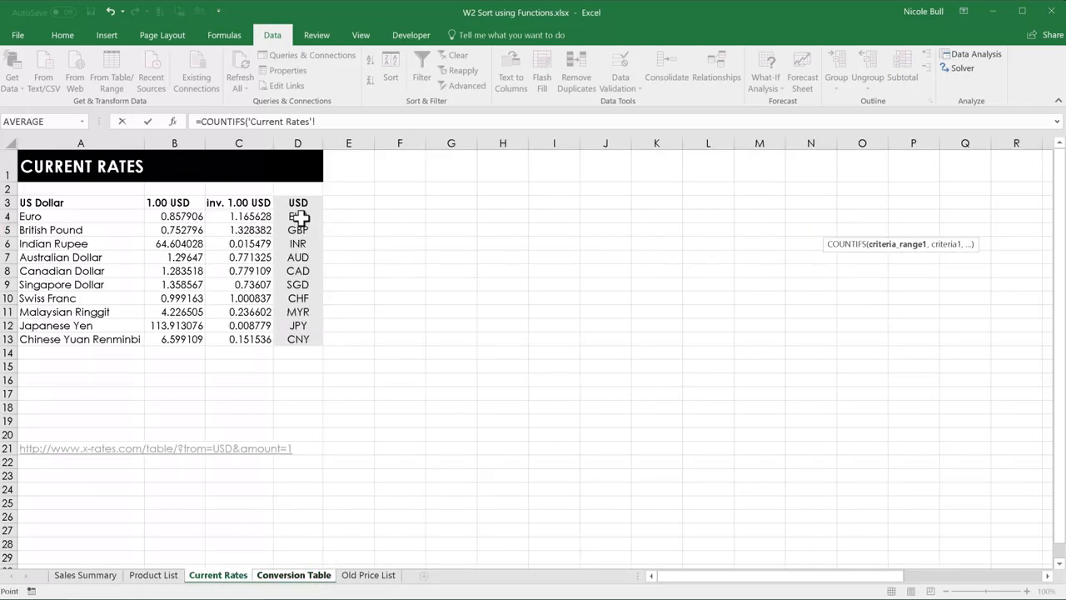
left_click_drag(298, 214, 288, 341)
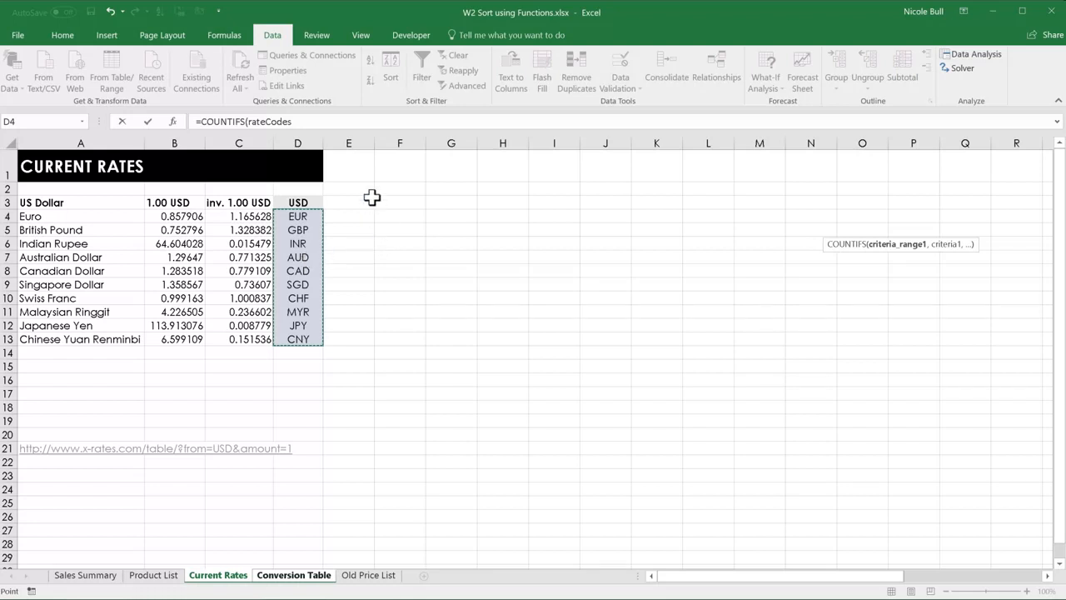
type(",")
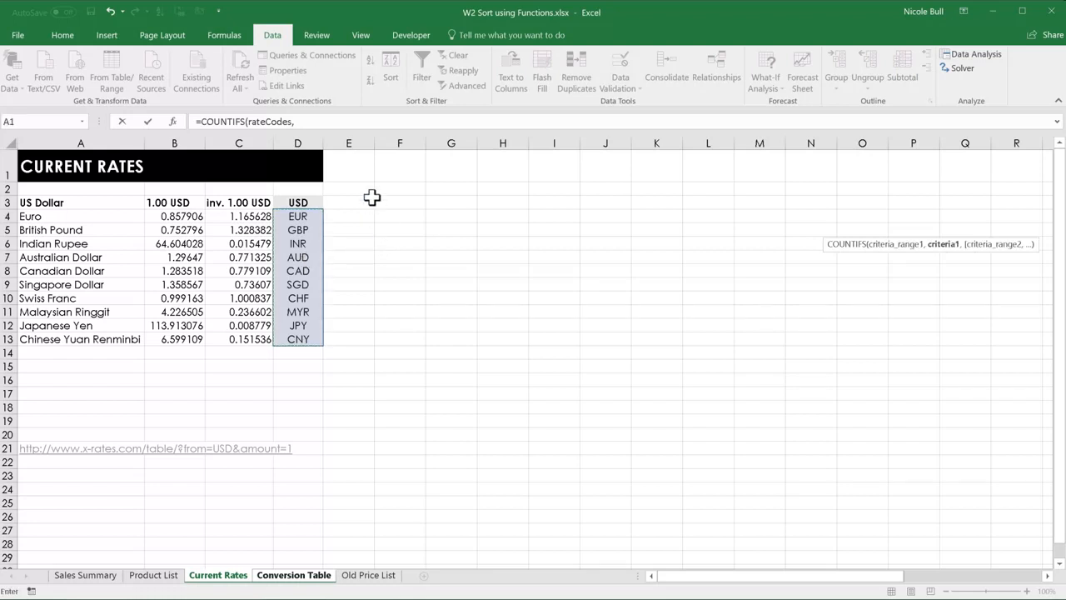
Complete the COUNTIFS formula with the criteria "<="&'Current Rates'!D4 and enter it.
left_click(320, 122)
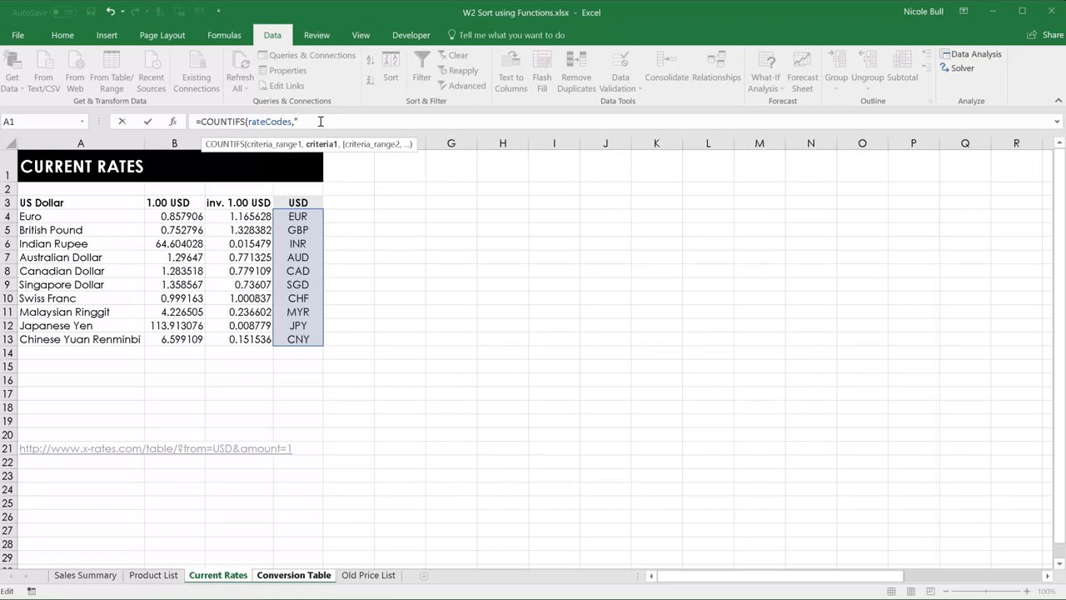
type("\"<=\"&")
left_click(298, 216)
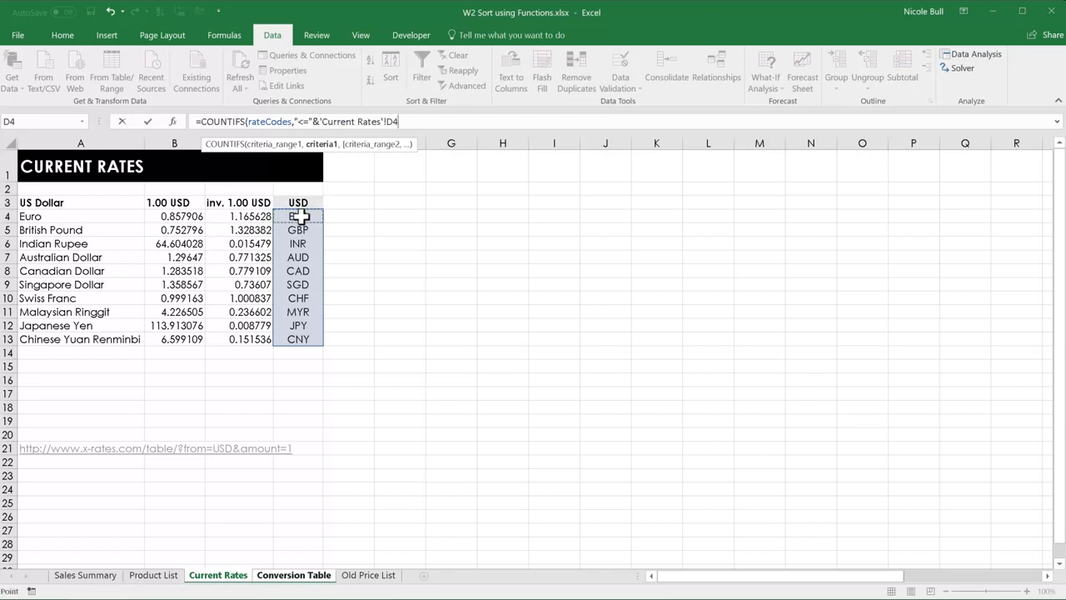
type(")")
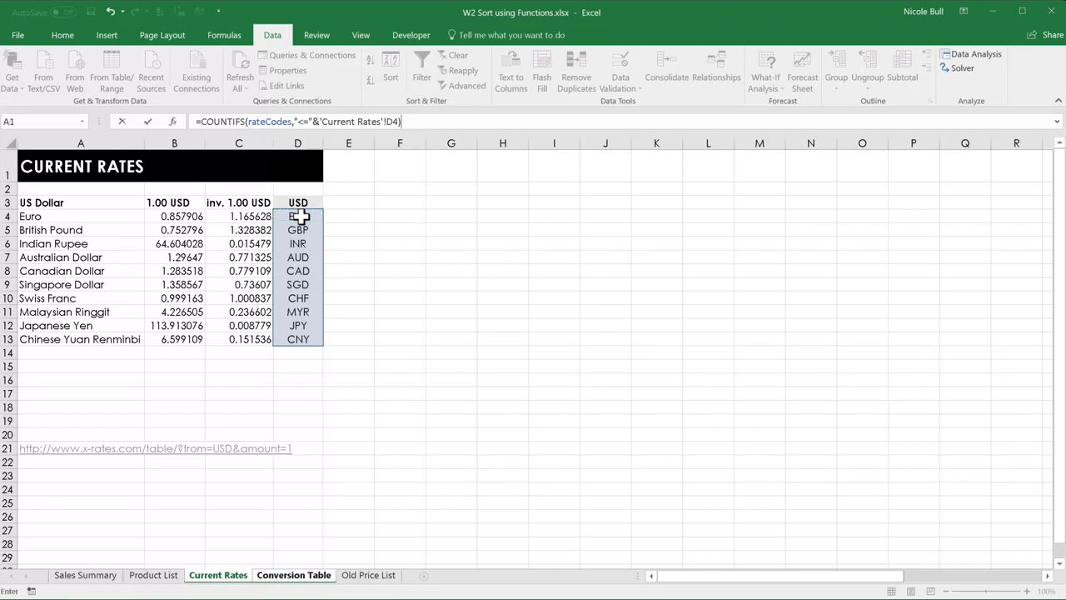
key("Return")
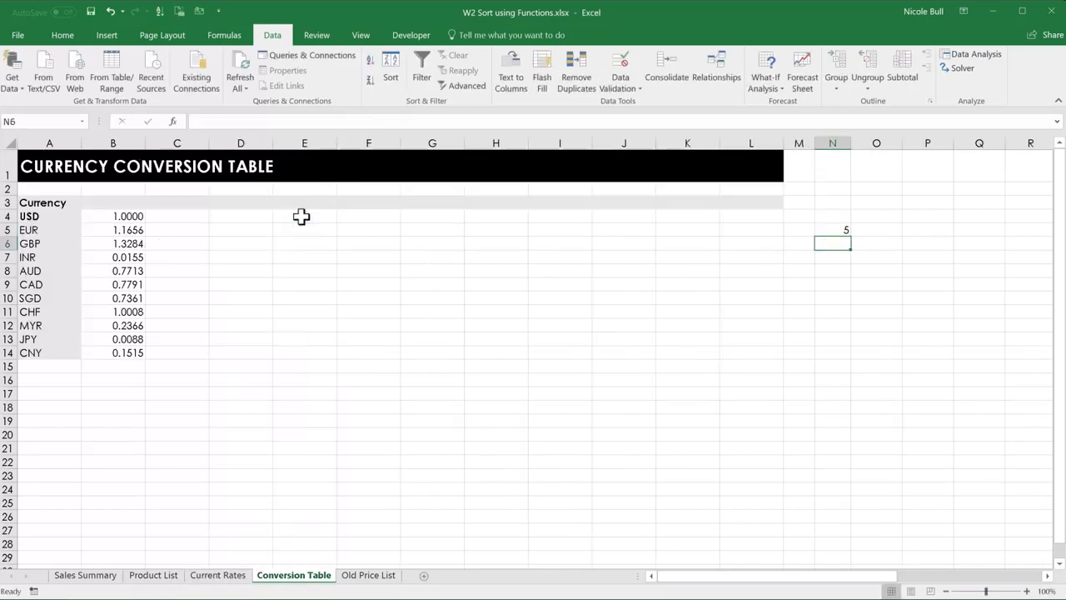
Fill the COUNTIFS formula from N5 down to N14 and check the rank in the AUD row.
left_click(841, 229)
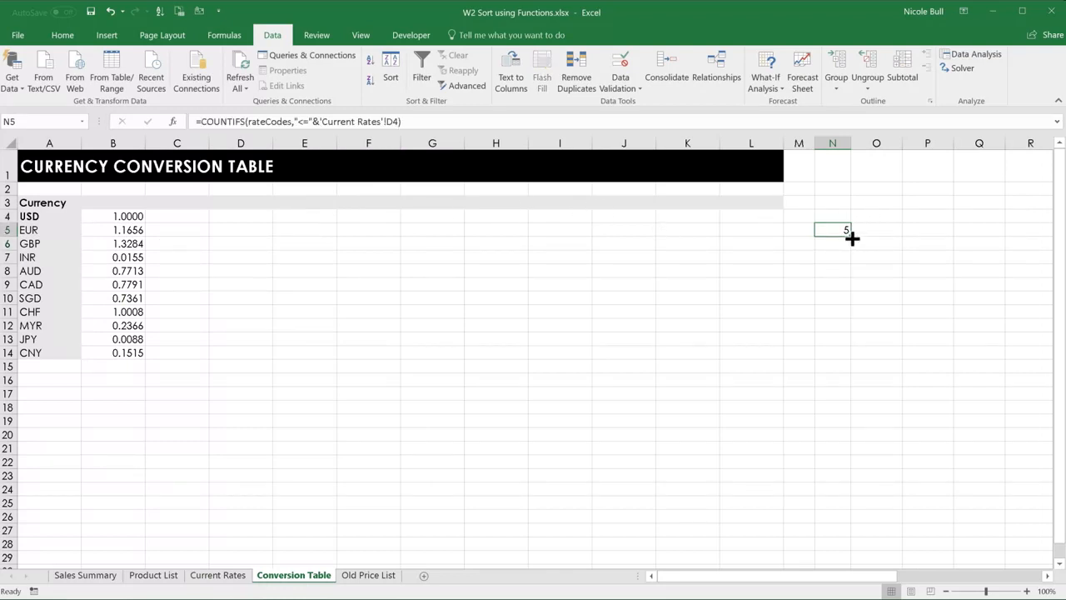
left_click_drag(851, 238, 828, 361)
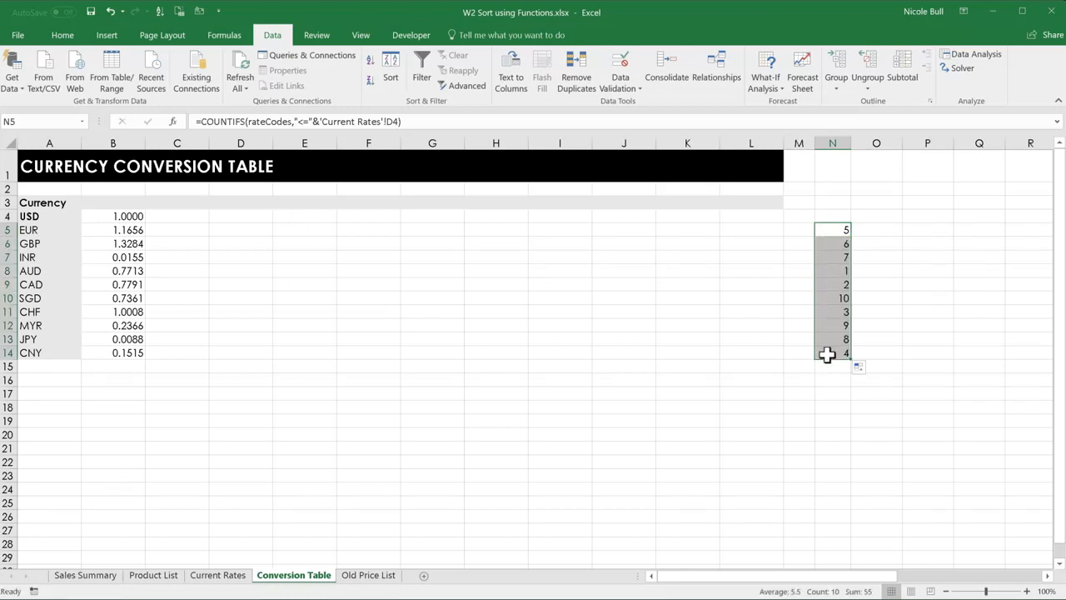
left_click(835, 271)
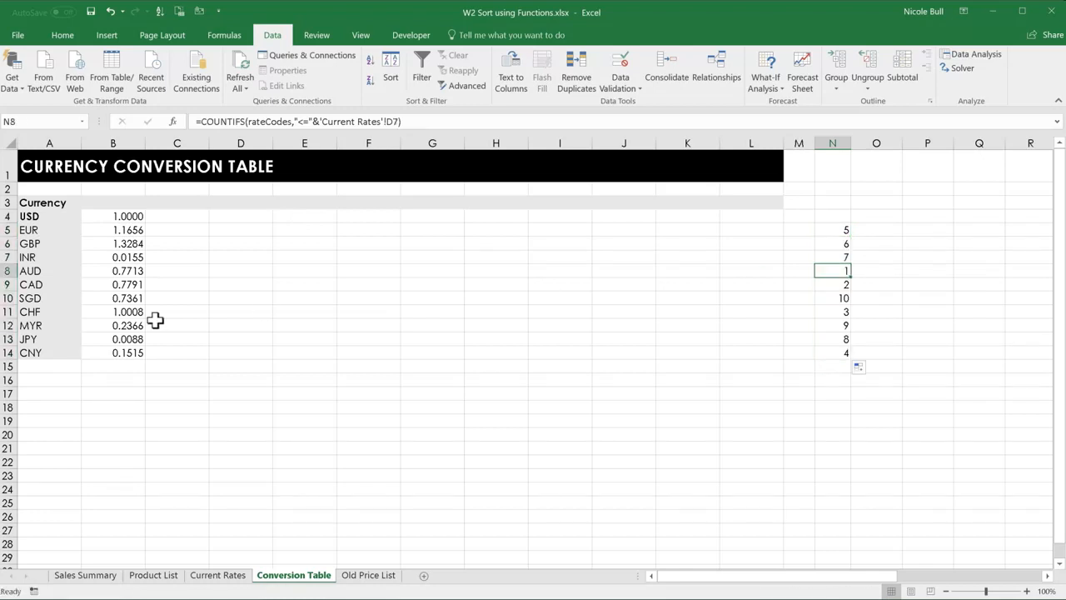
left_click(5, 271)
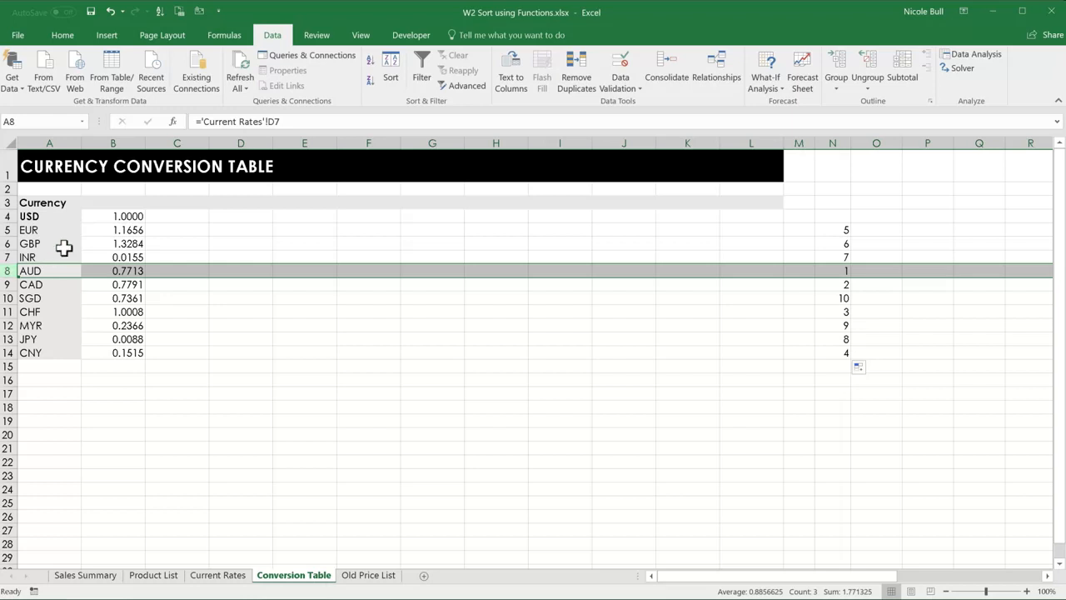
Replace the formula in A5 with =ROW()-4 and fill it down to A14.
left_click(43, 232)
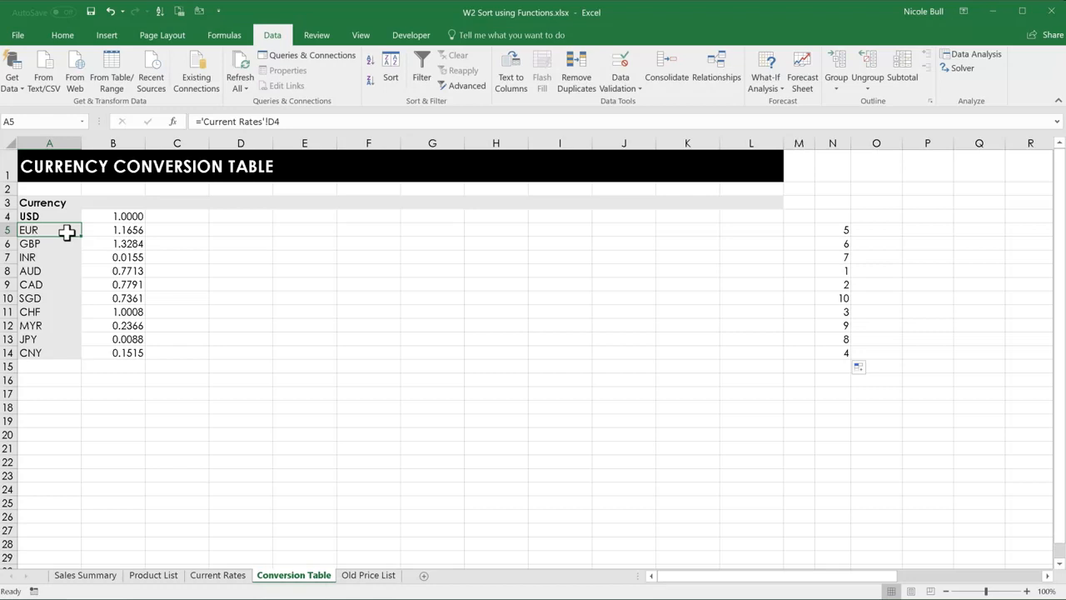
type("=")
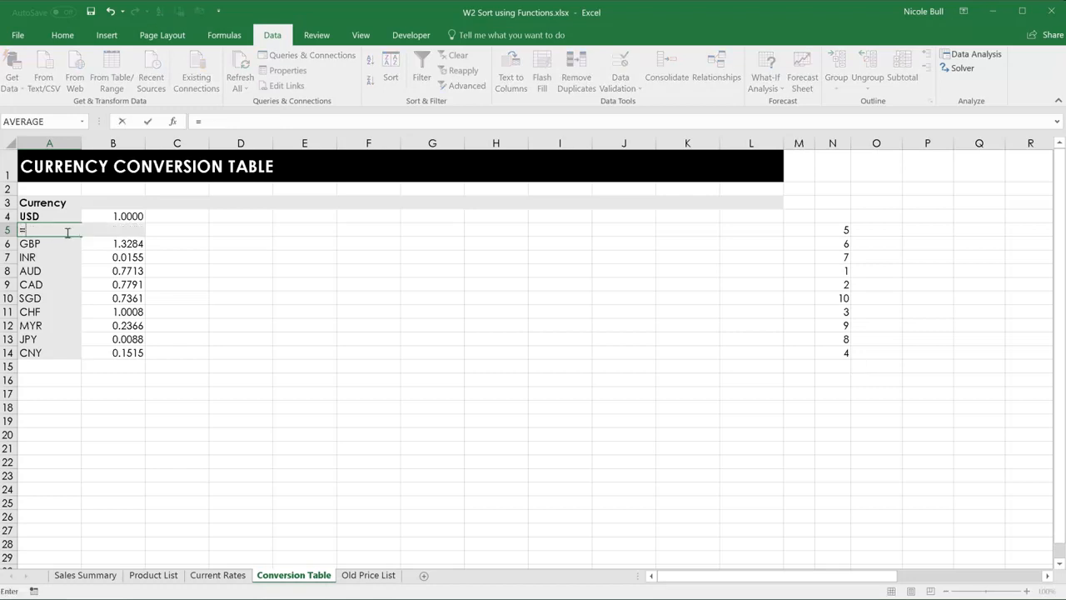
type("row()")
type("-4")
key("Return")
left_click(69, 231)
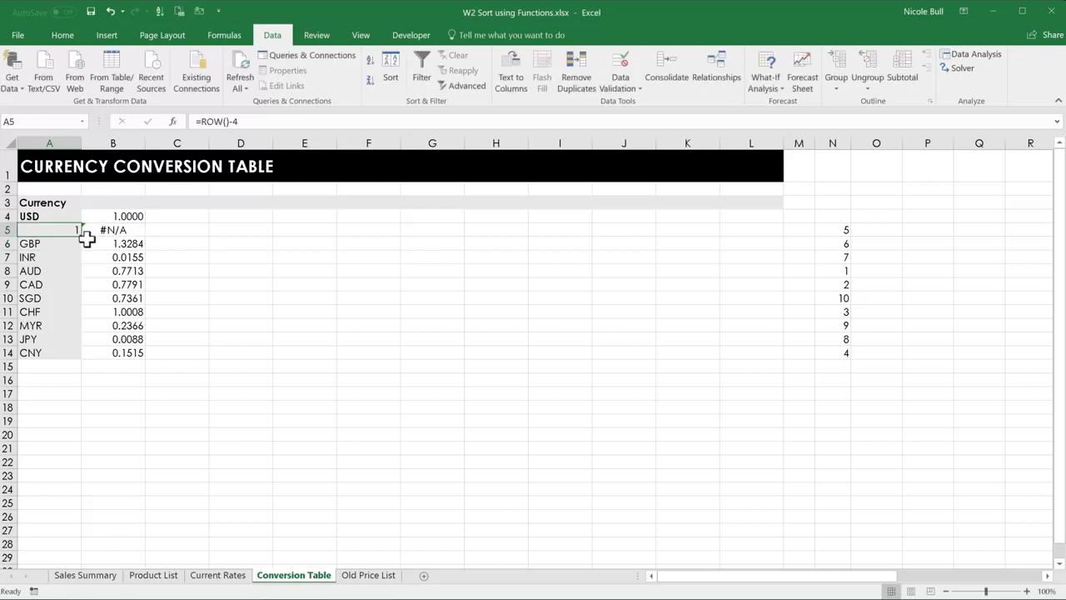
double_click(82, 237)
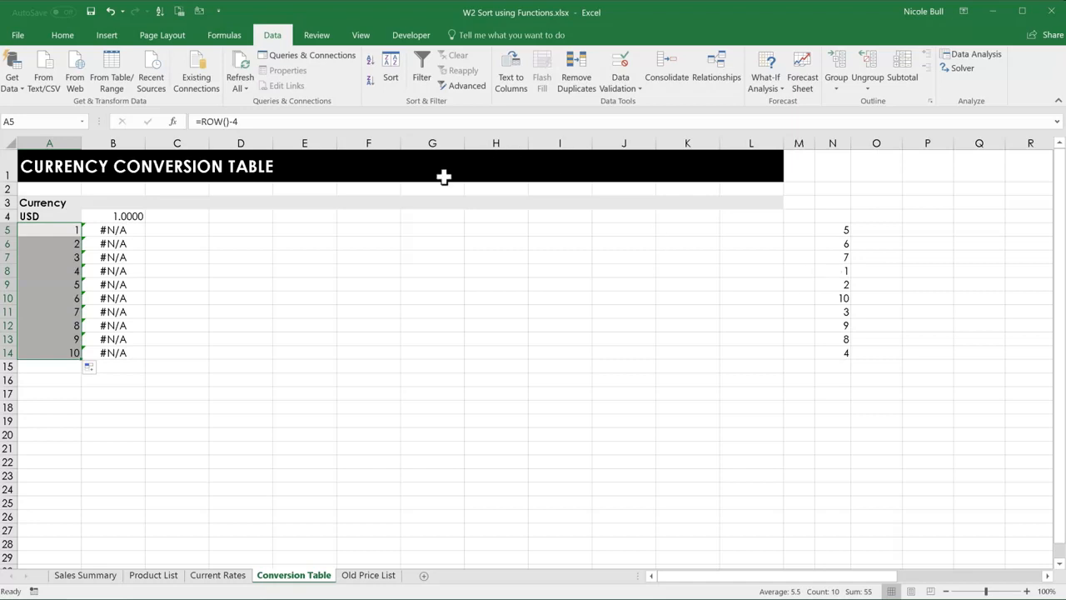
Wrap ROW()-4 in cell A5 in a MATCH function with the absolute range $N$5:$N$14 as its lookup array.
left_click(64, 234)
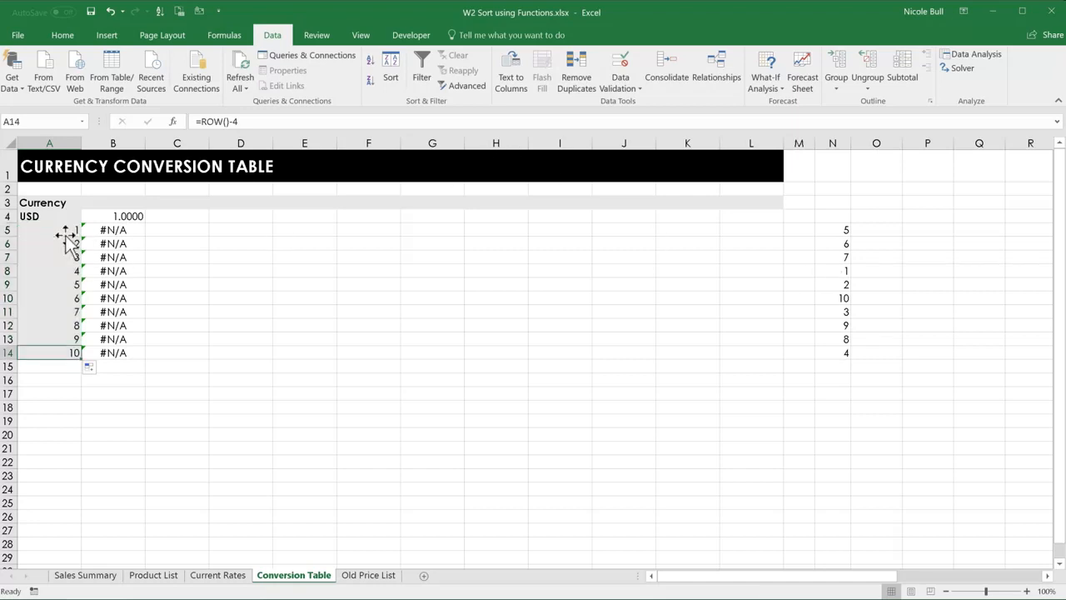
double_click(61, 230)
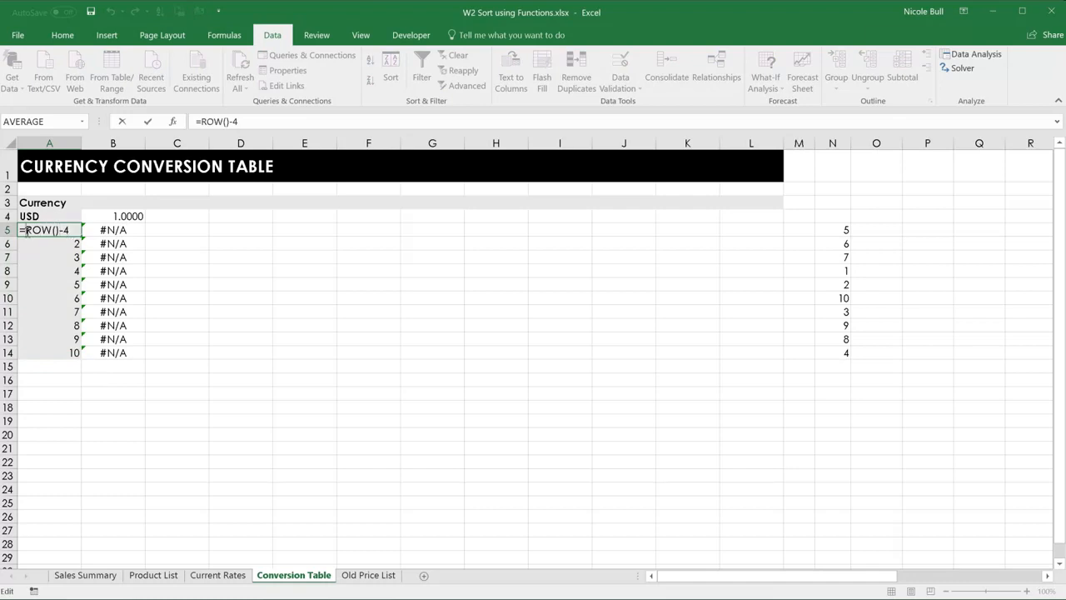
type("m")
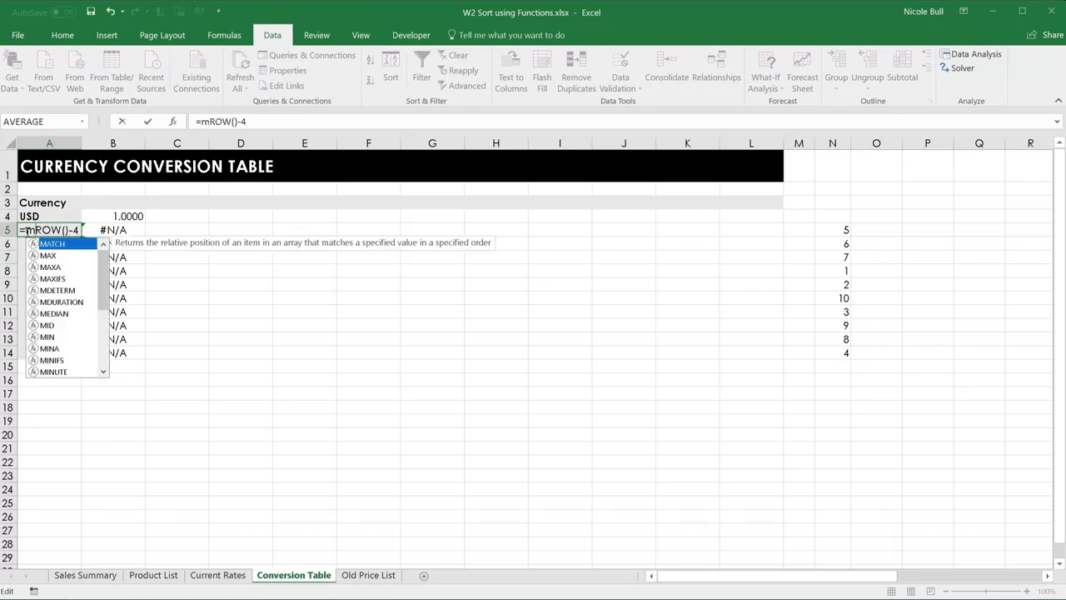
key("Tab")
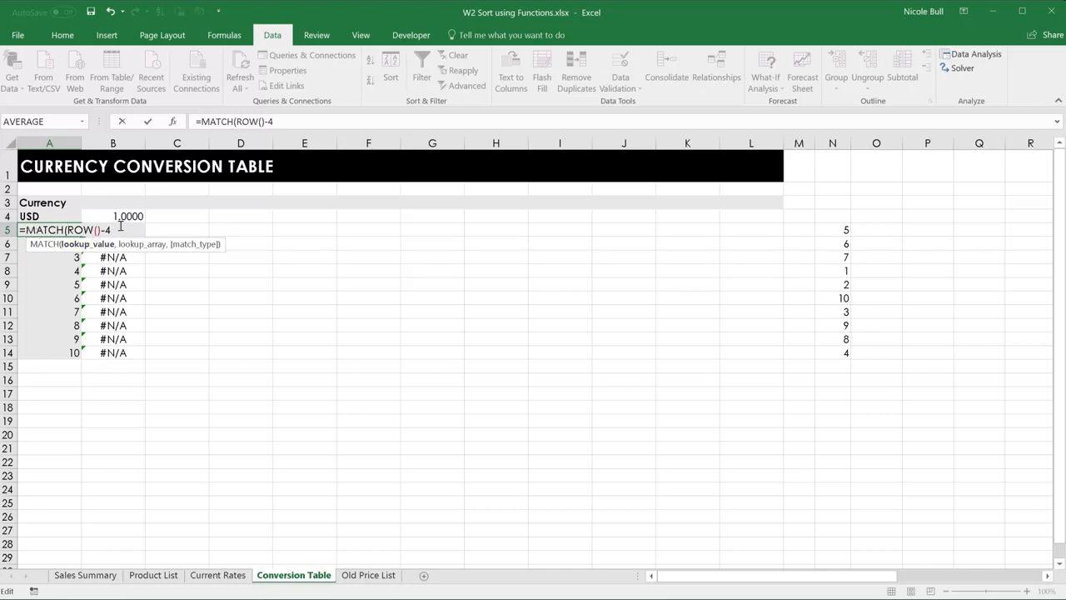
type(",")
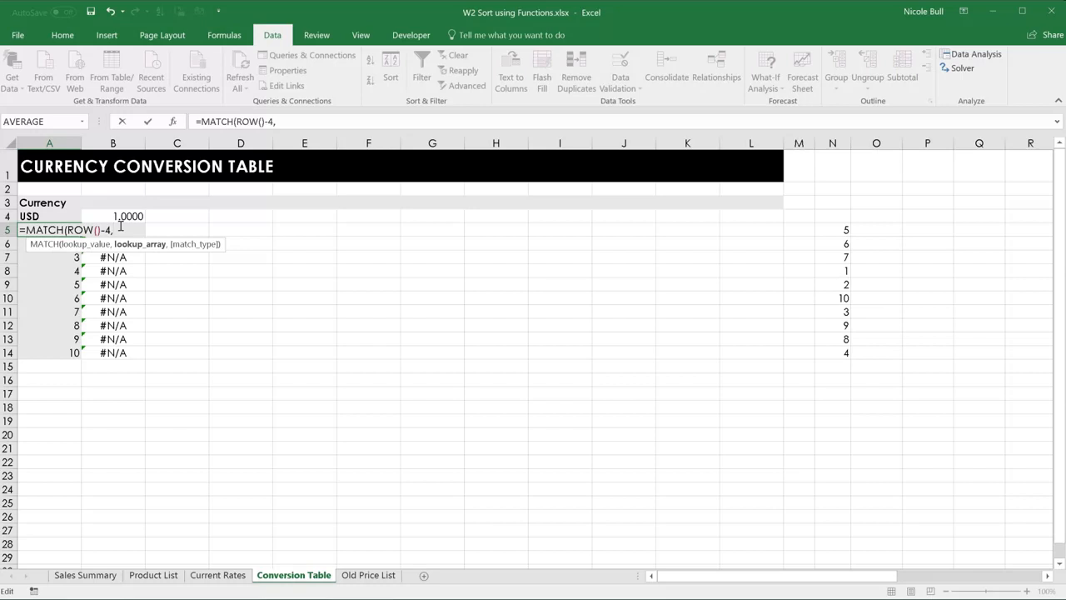
left_click(839, 229)
left_click_drag(840, 229, 824, 352)
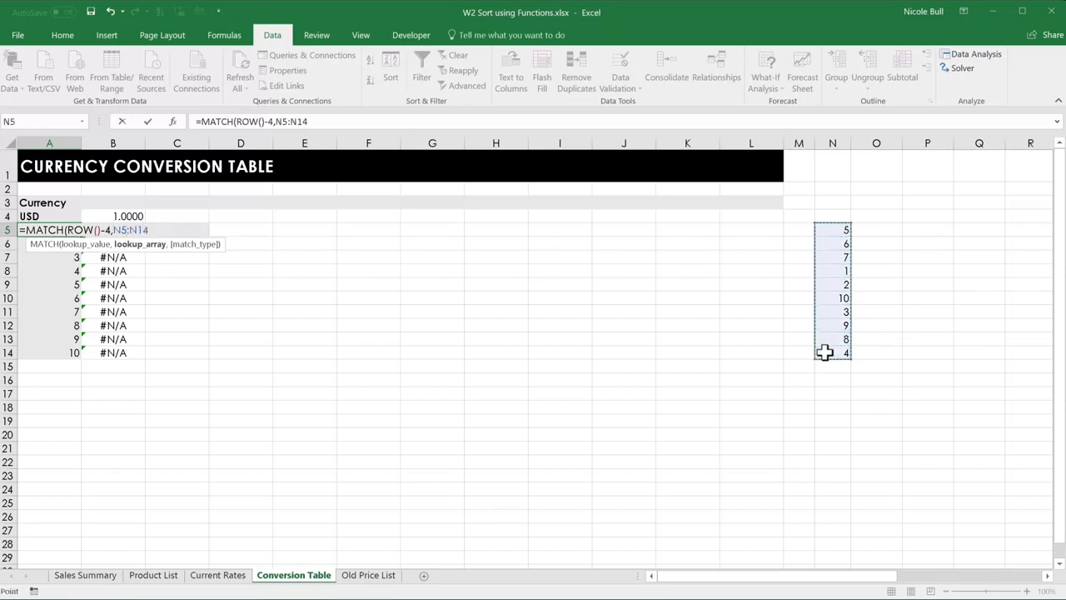
key("F4")
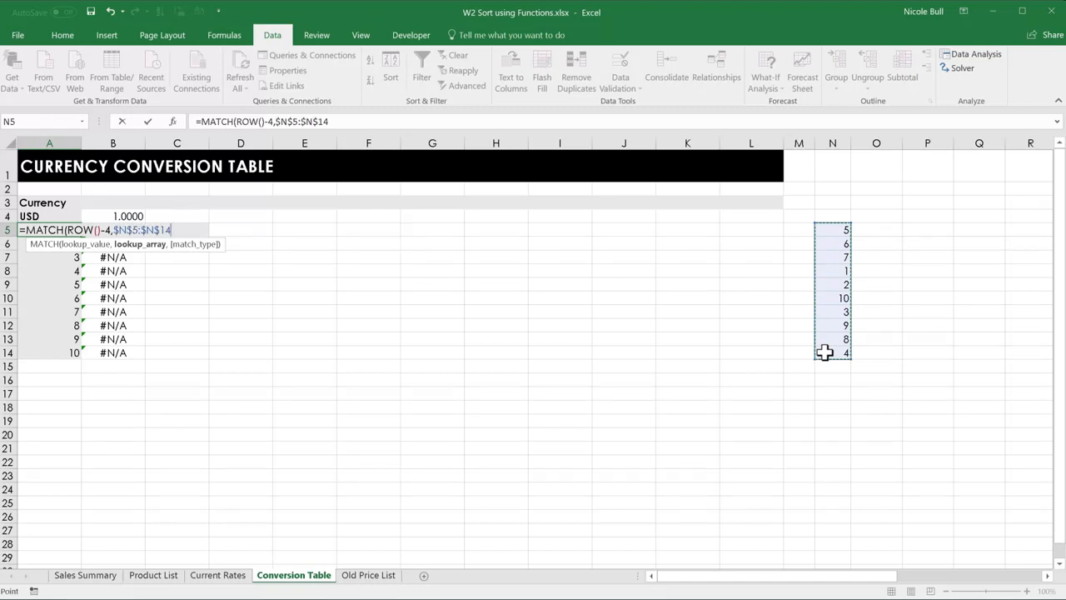
Finish the MATCH formula in A5 with match type 0 and fill it down to A14.
type(",")
type("0")
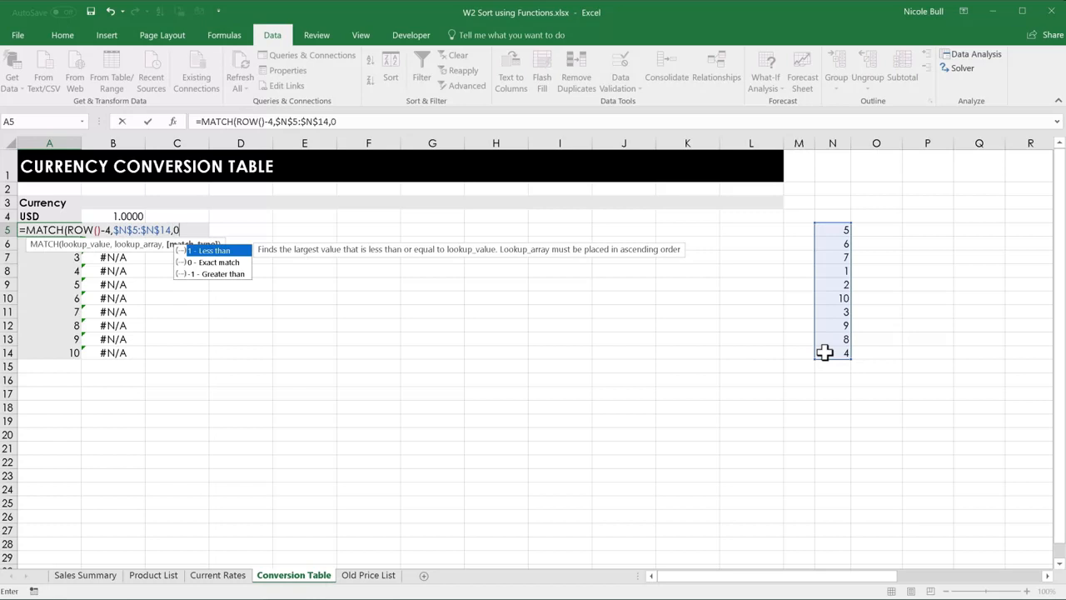
type(")")
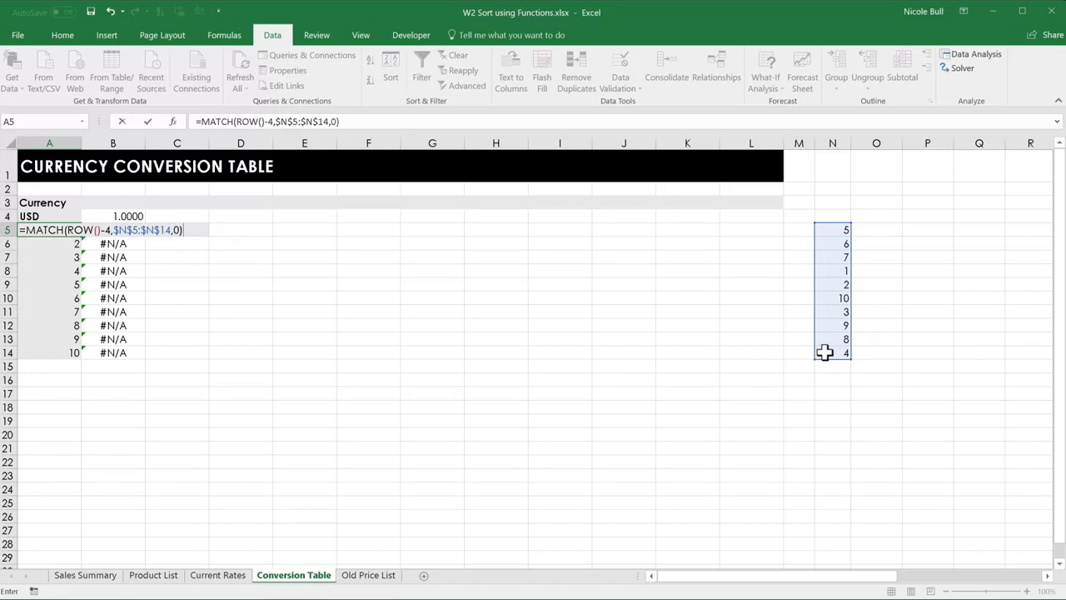
key("Return")
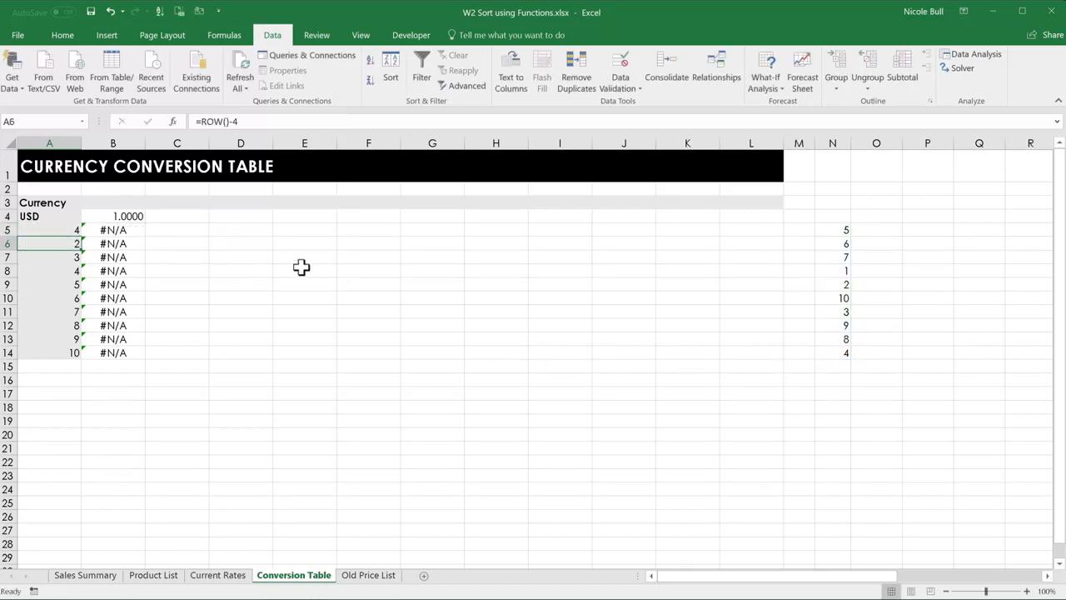
left_click(69, 231)
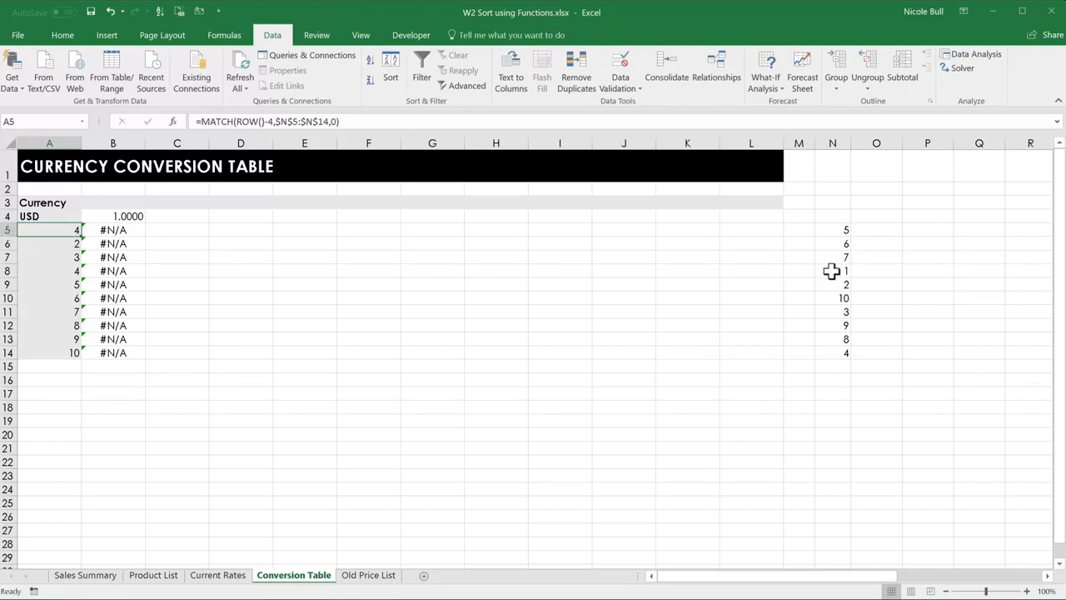
double_click(81, 237)
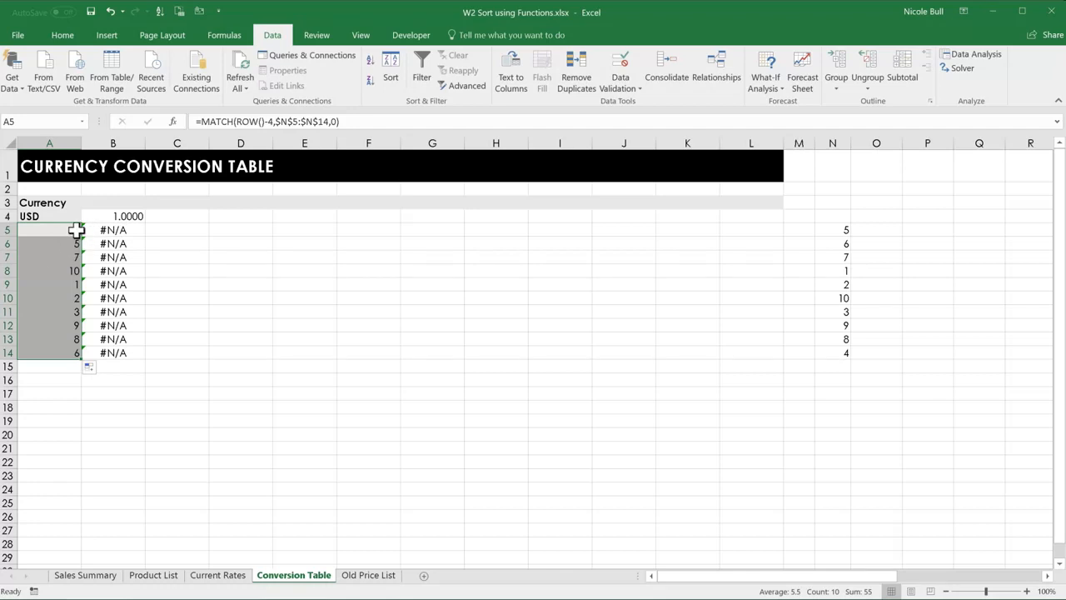
Wrap the MATCH formula in A5 in an INDEX function with the currency codes D4:D13 on Current Rates (rateCodes) as its array.
double_click(71, 230)
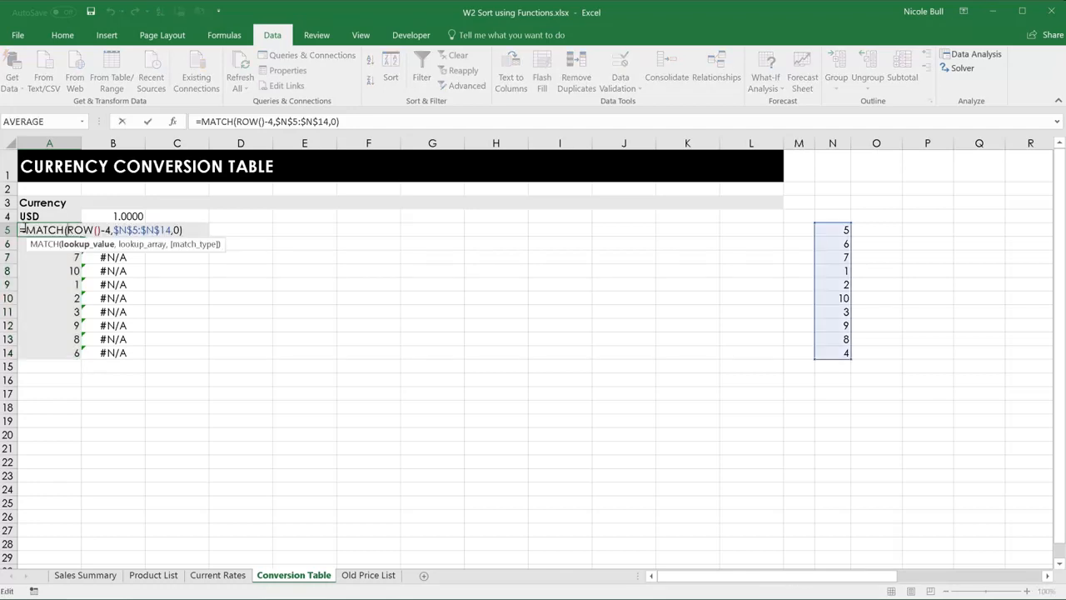
left_click(25, 229)
type("in")
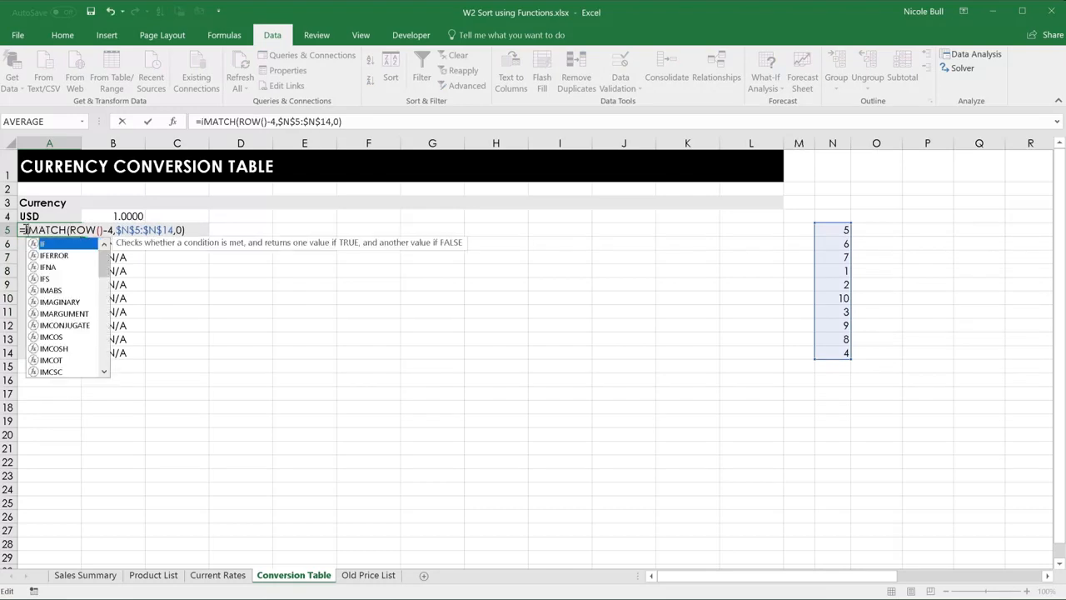
double_click(51, 244)
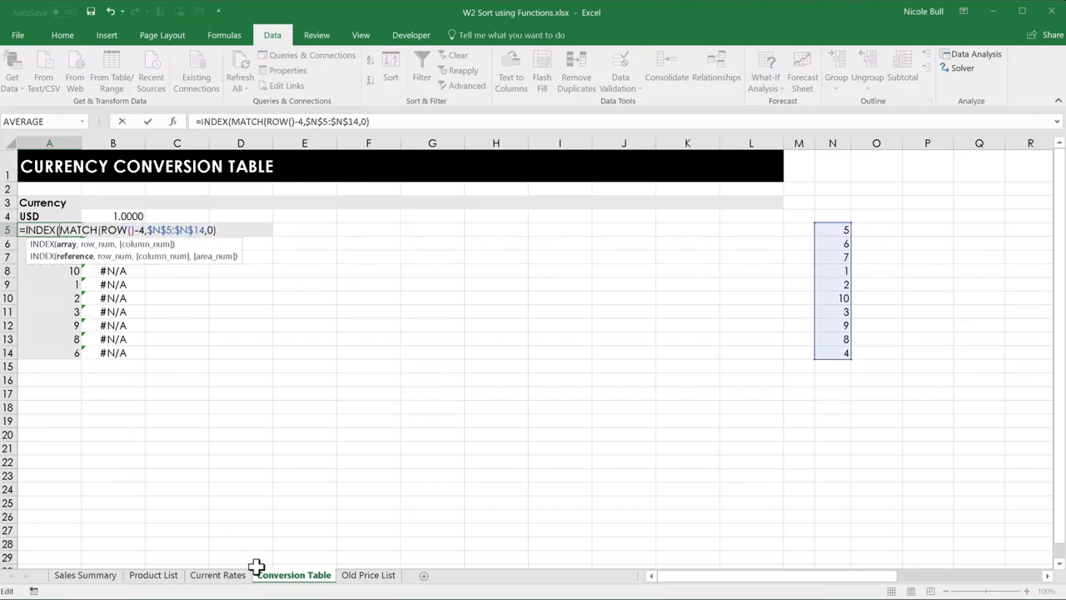
left_click(234, 581)
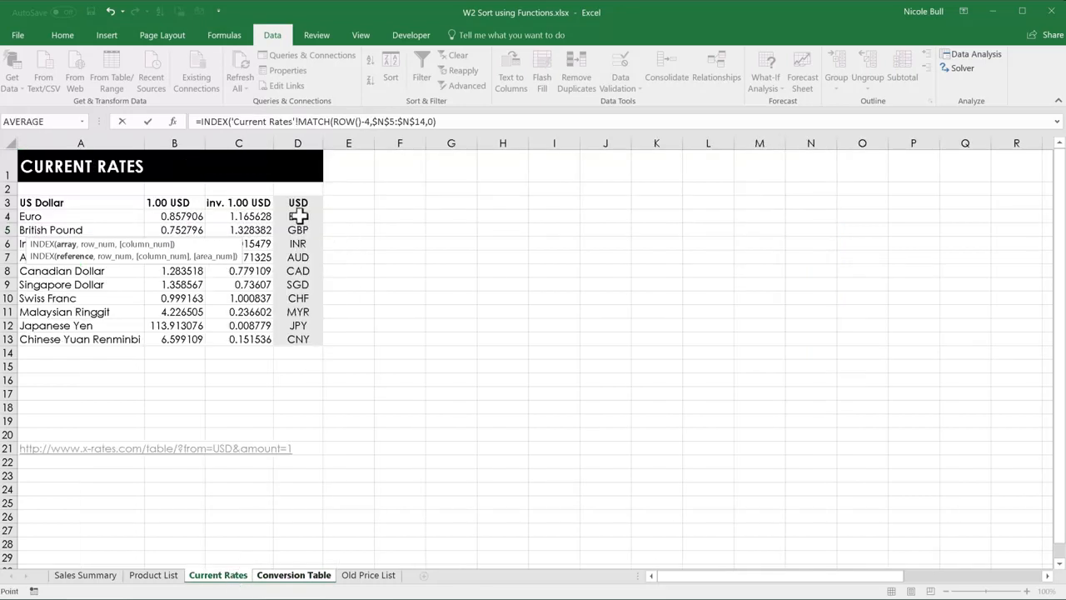
left_click_drag(300, 216, 288, 334)
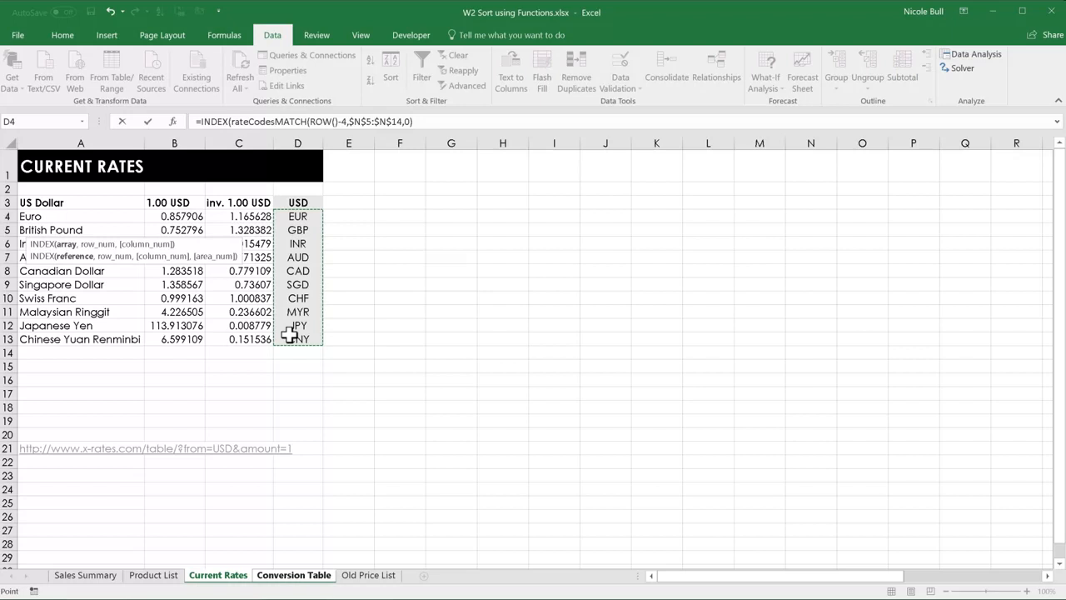
type(",")
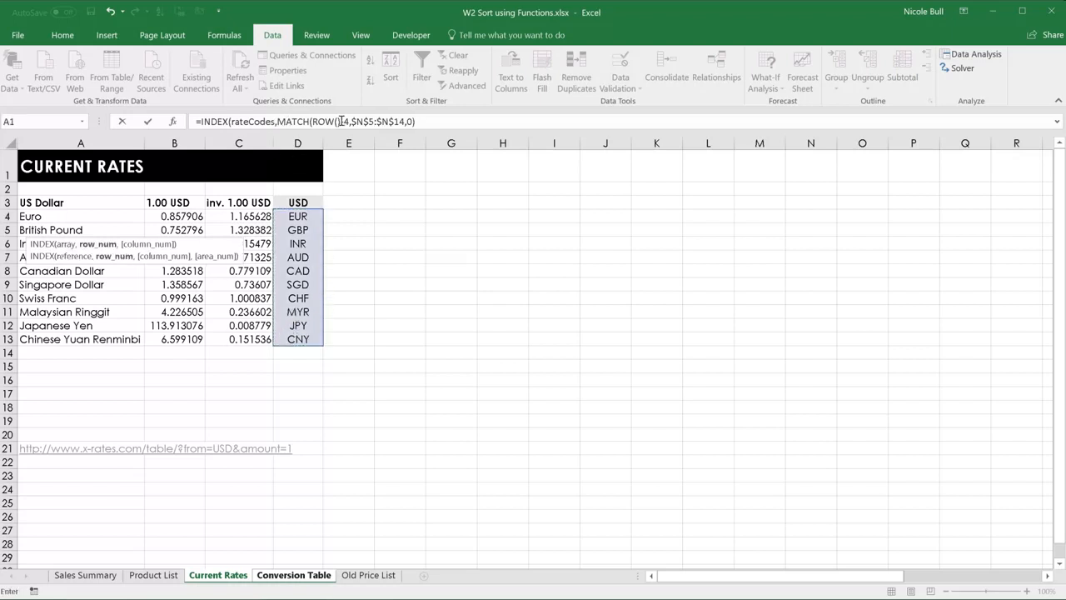
Close and enter the INDEX formula in A5, and fill it down to A14.
left_click(428, 120)
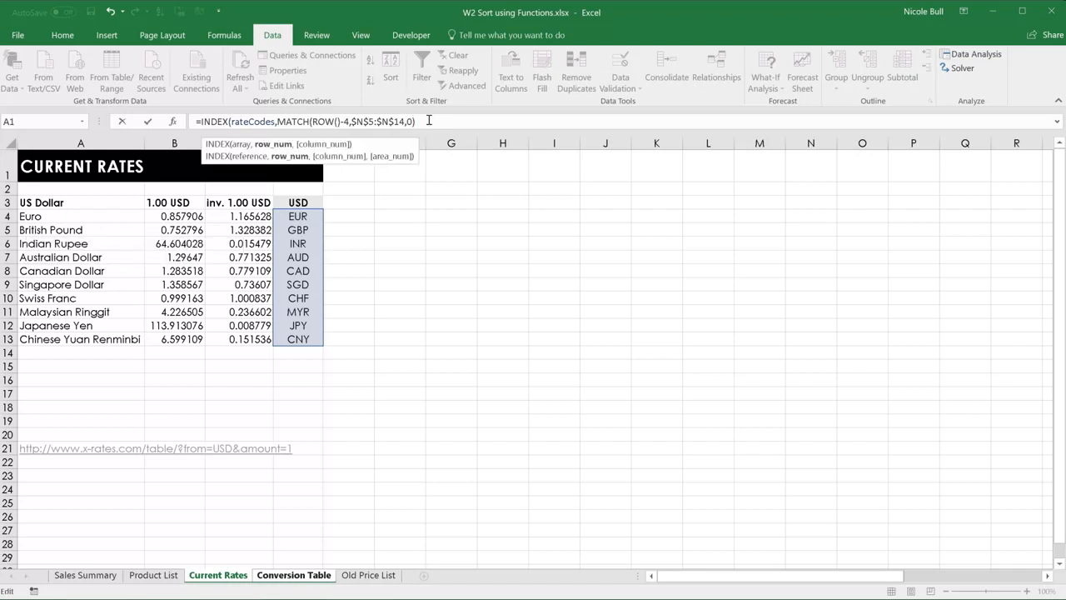
type(")")
key("Return")
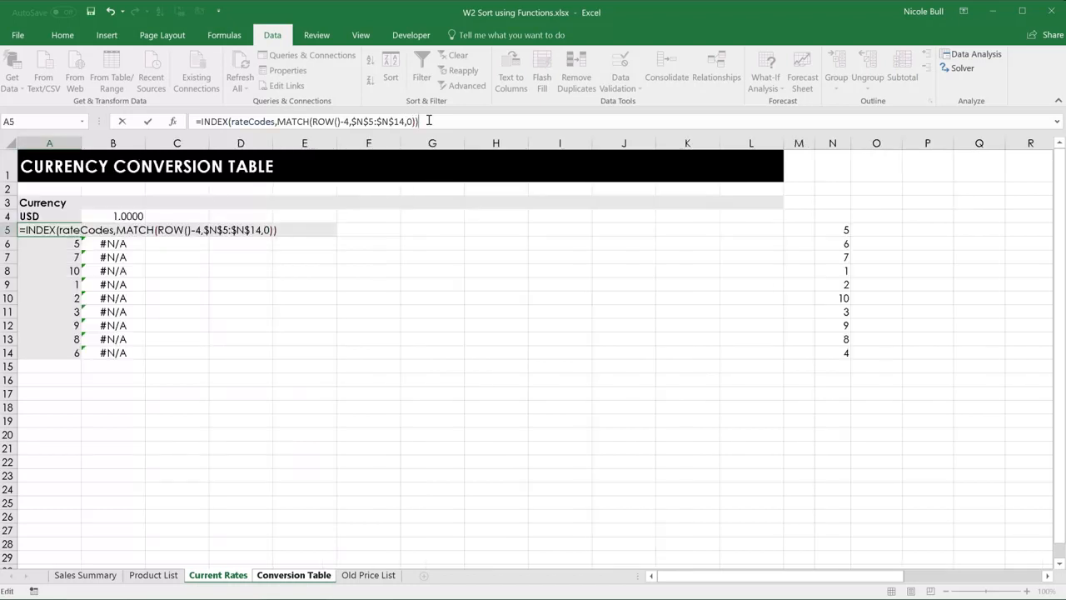
left_click(53, 233)
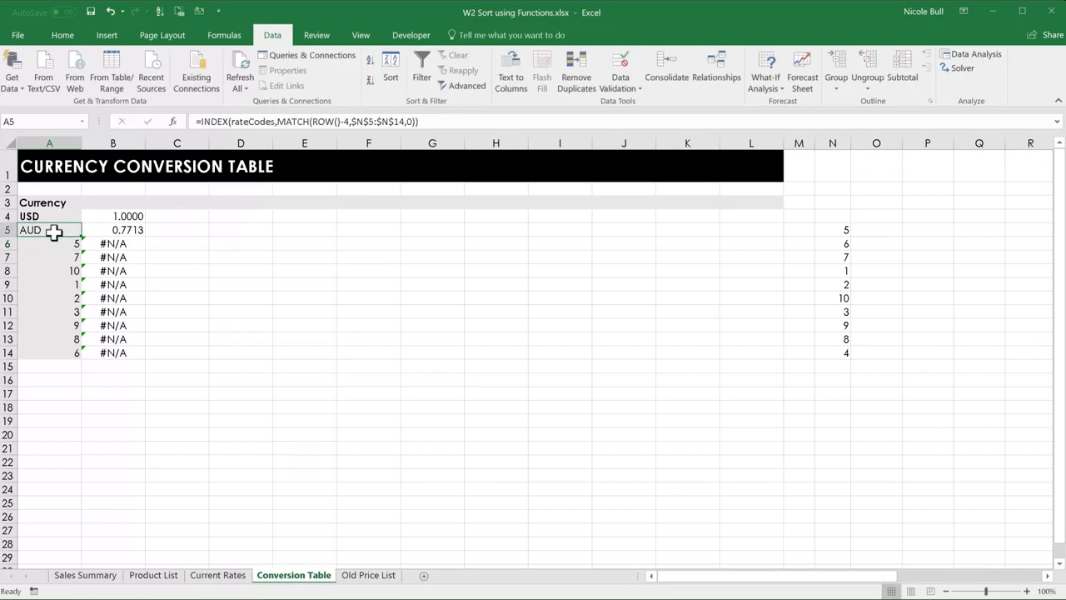
double_click(81, 236)
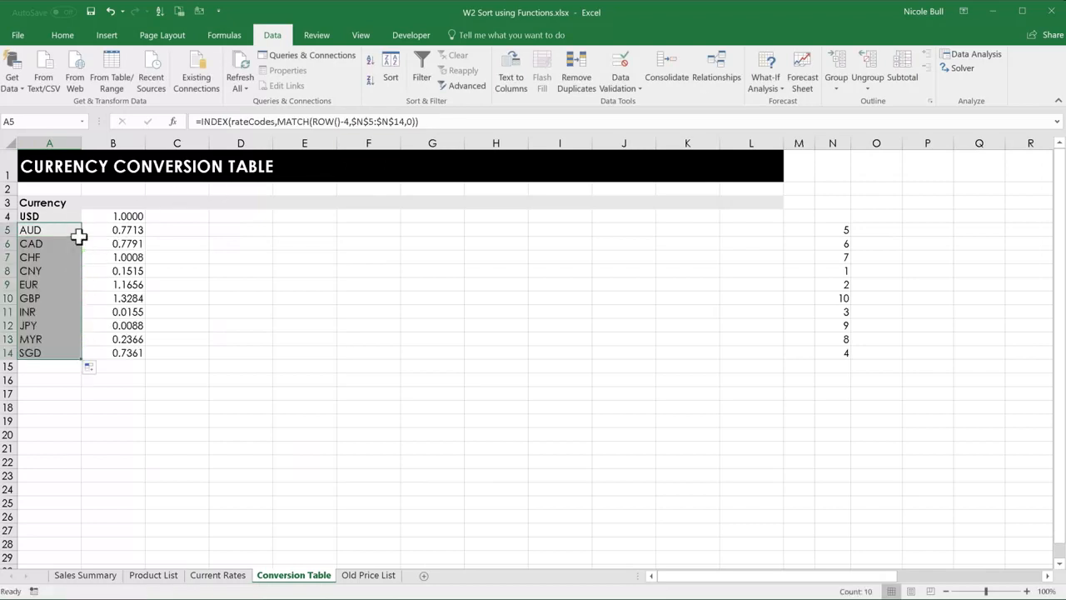